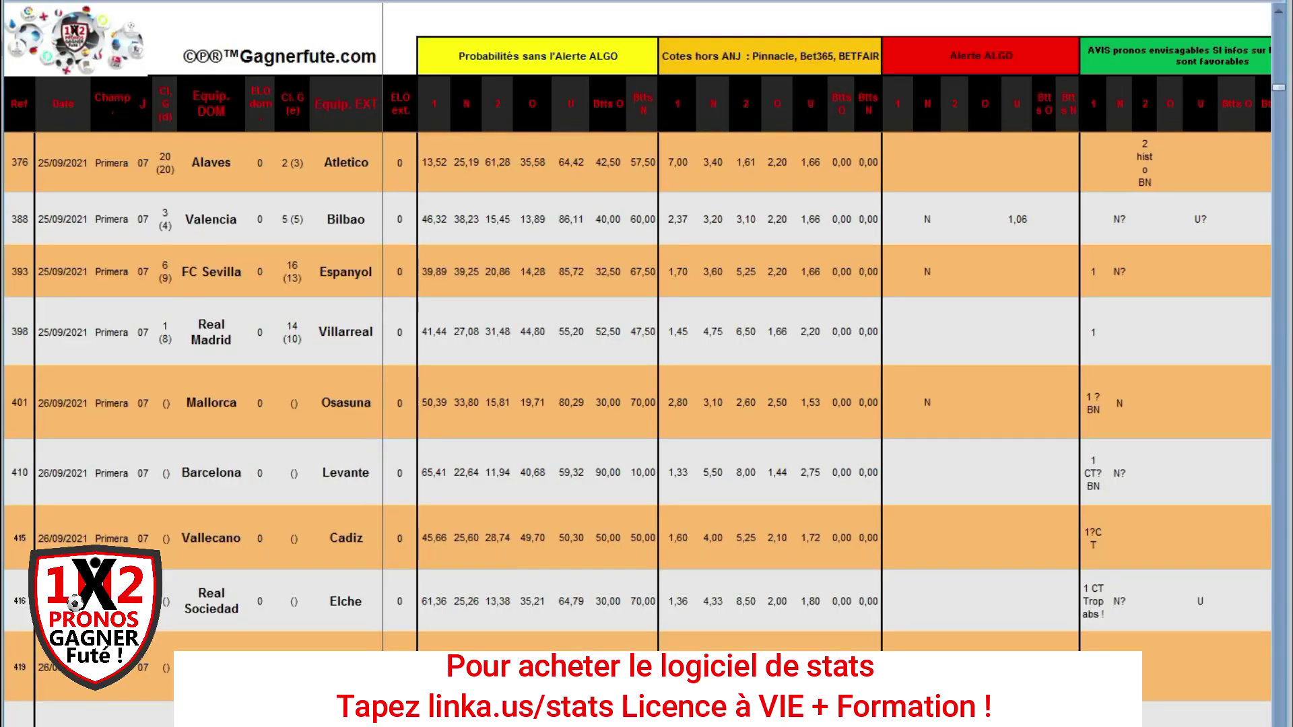
Check the away-win odds for Alaves–Atletico, and examine the match's algorithm alert and recommended bet columns
{"action": "left_click", "coordinate": [748, 164]}
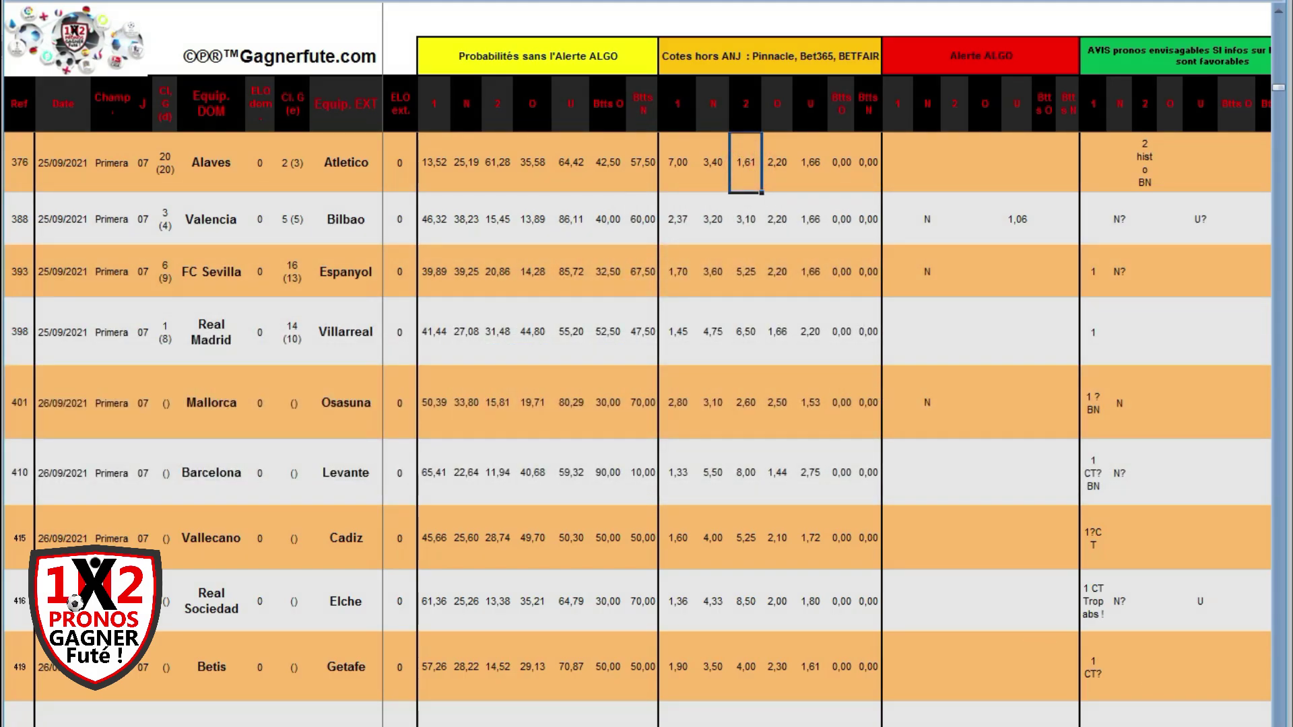
{"action": "scroll", "coordinate": [827, 382], "scroll_direction": "right", "scroll_amount": 5}
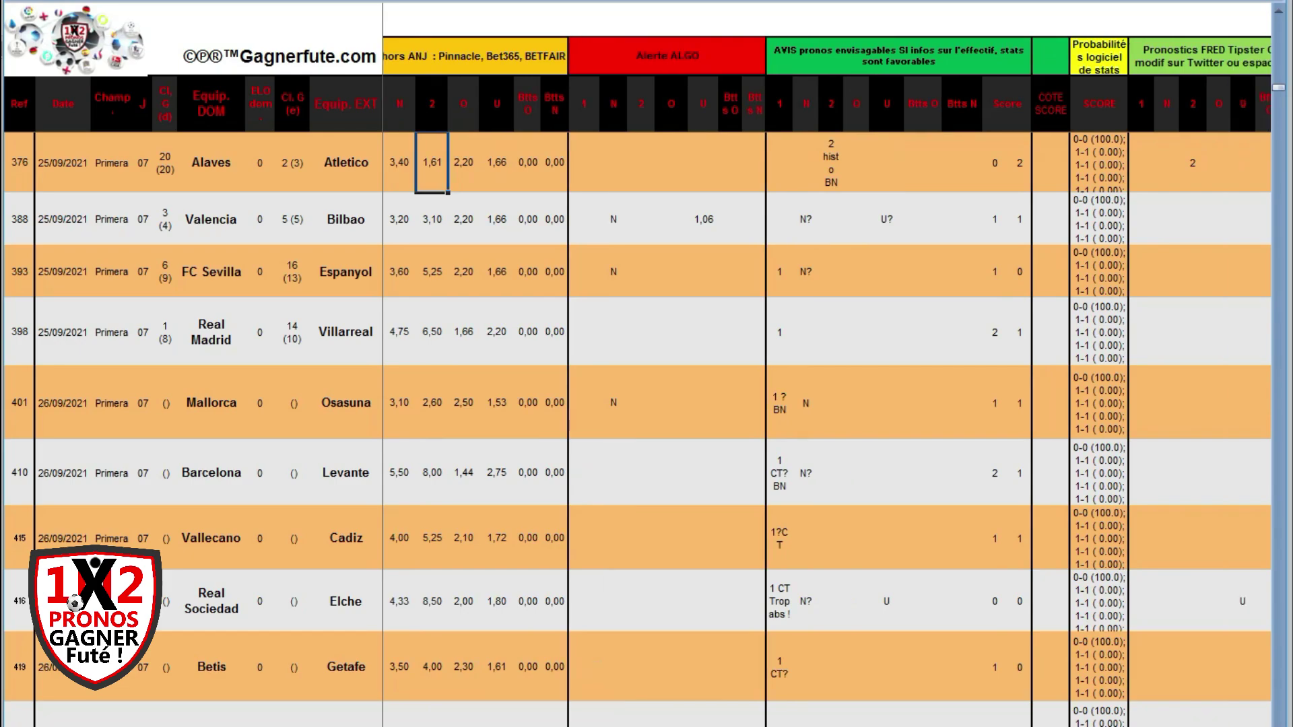
{"action": "scroll", "coordinate": [854, 300], "scroll_direction": "right", "scroll_amount": 4}
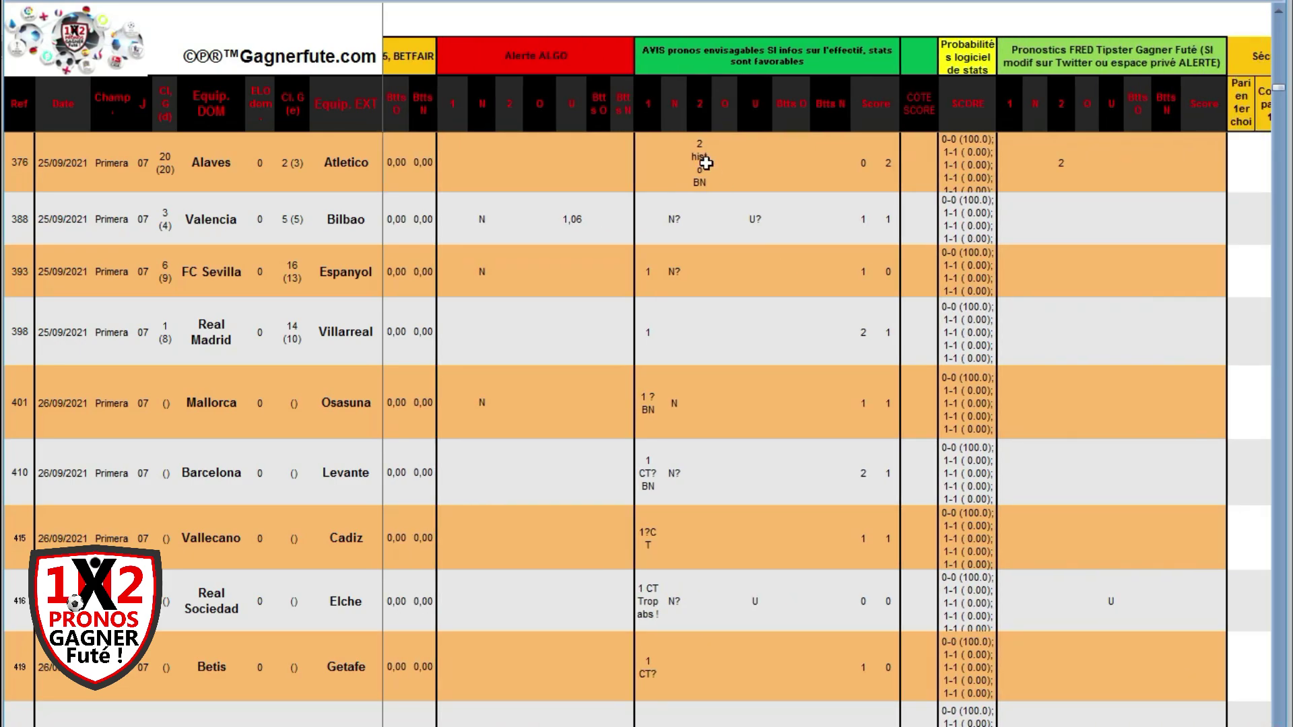
Consult the Alaves–Atletico head-to-head history in the statistics software, and check the match's final pick back in the spreadsheet
{"action": "left_click", "coordinate": [531, 688]}
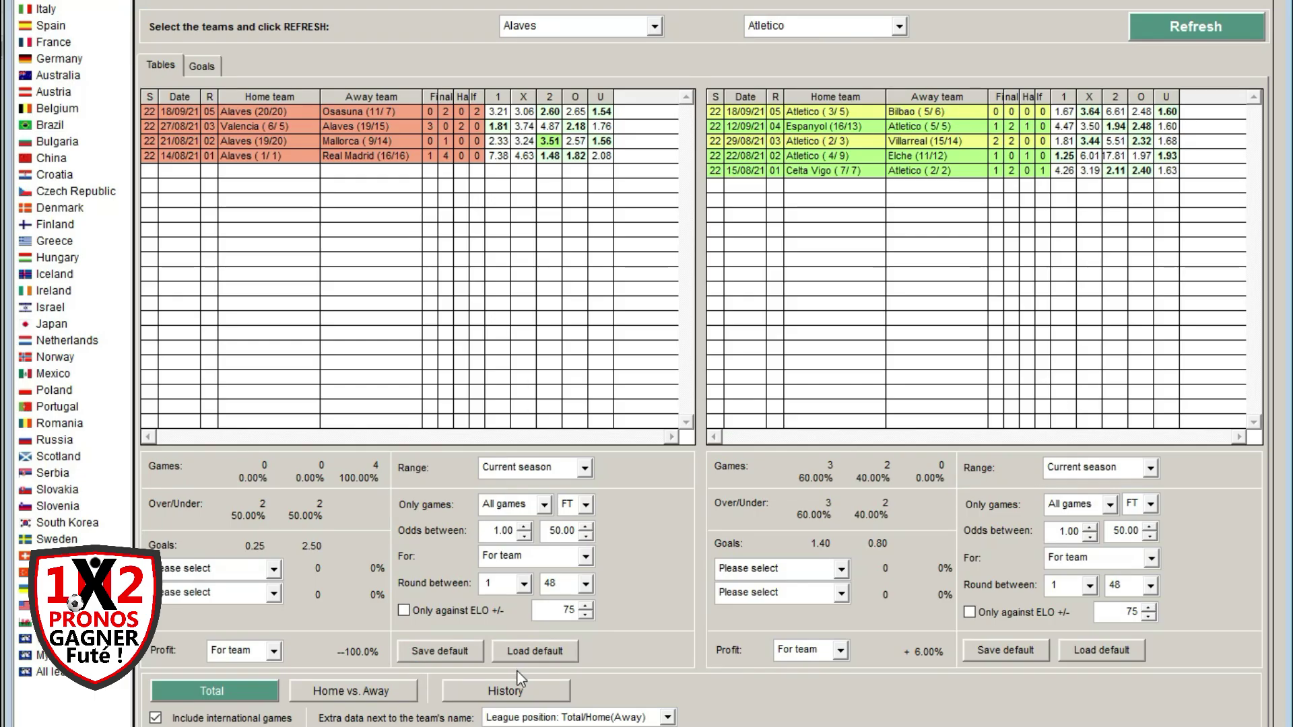
{"action": "left_click", "coordinate": [491, 690]}
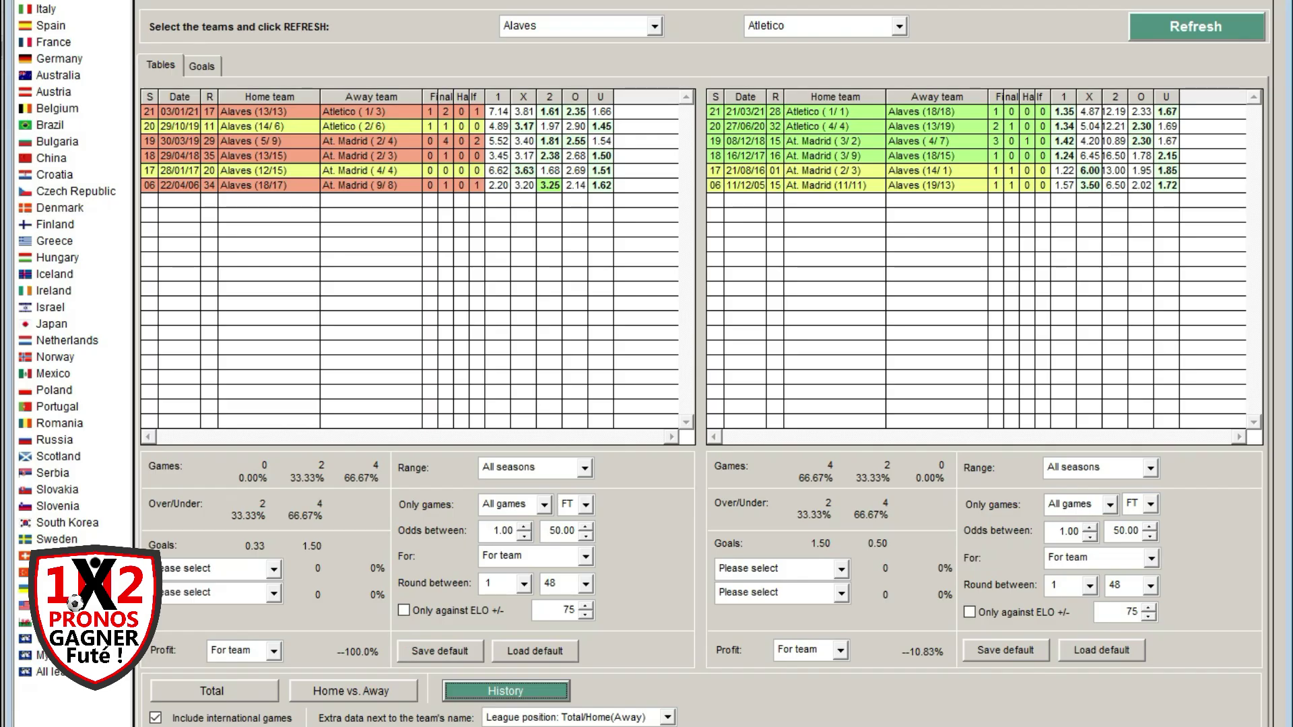
{"action": "left_click", "coordinate": [222, 667]}
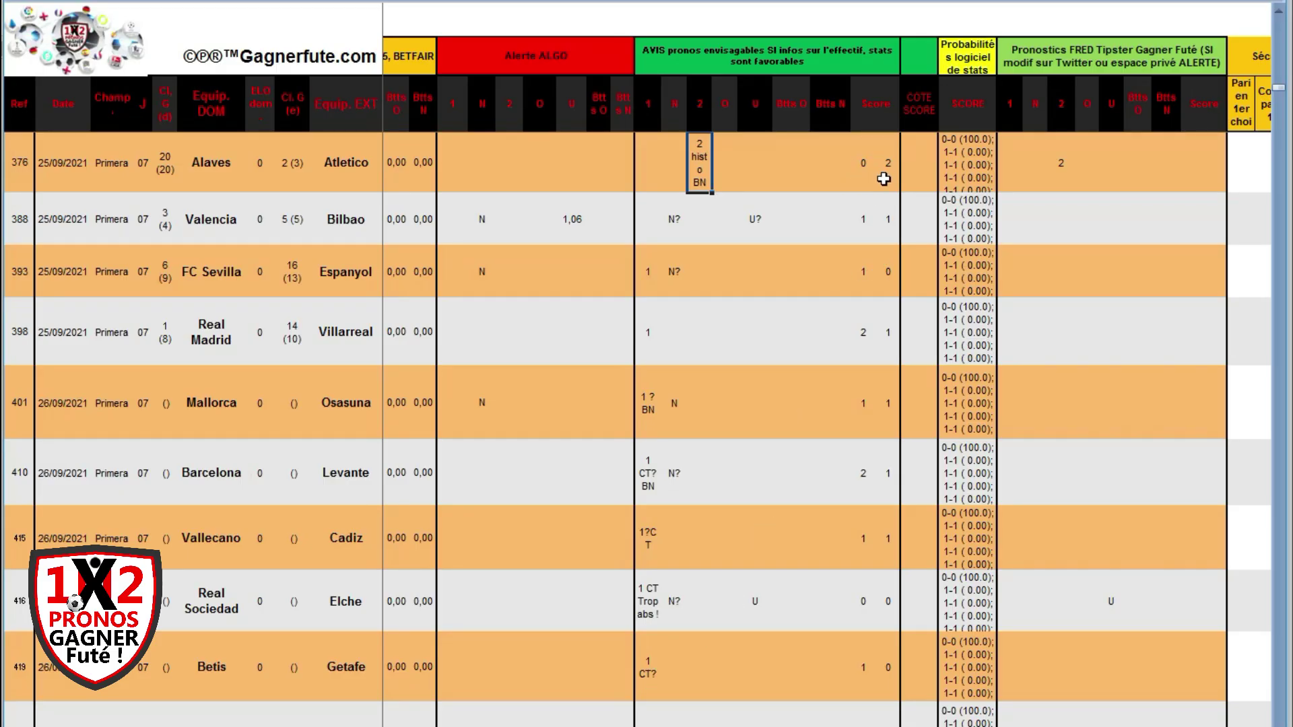
{"action": "left_click", "coordinate": [1067, 162]}
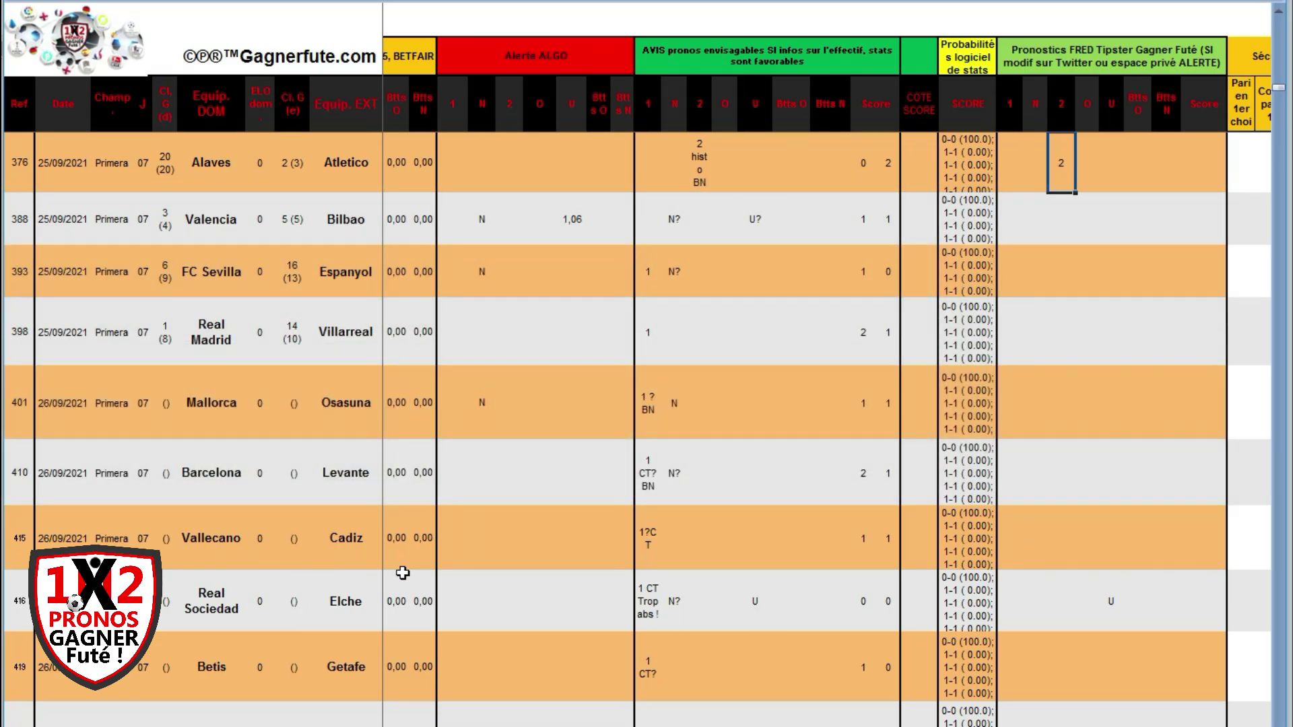
Switch to the statistics software, return to its match list and open the Valencia–Bilbao head-to-head tables
{"action": "scroll", "coordinate": [827, 417], "scroll_direction": "left", "scroll_amount": 5}
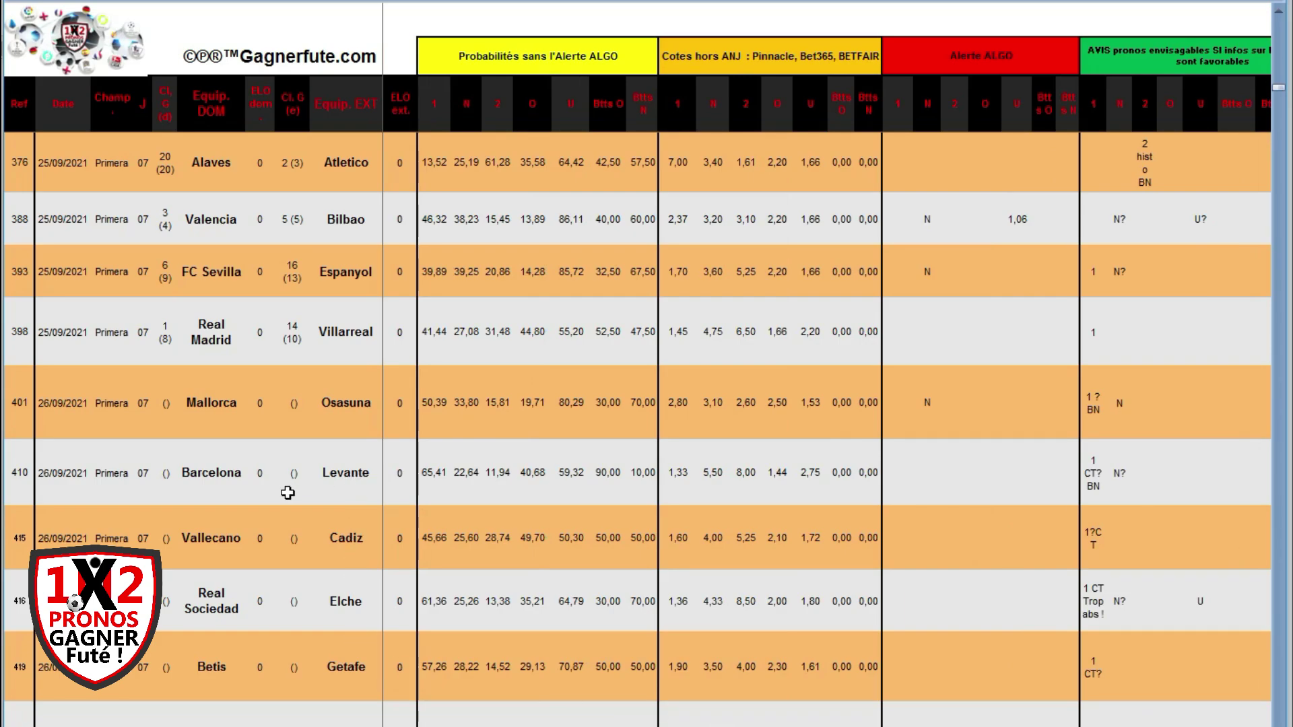
{"action": "key", "text": "alt+Tab"}
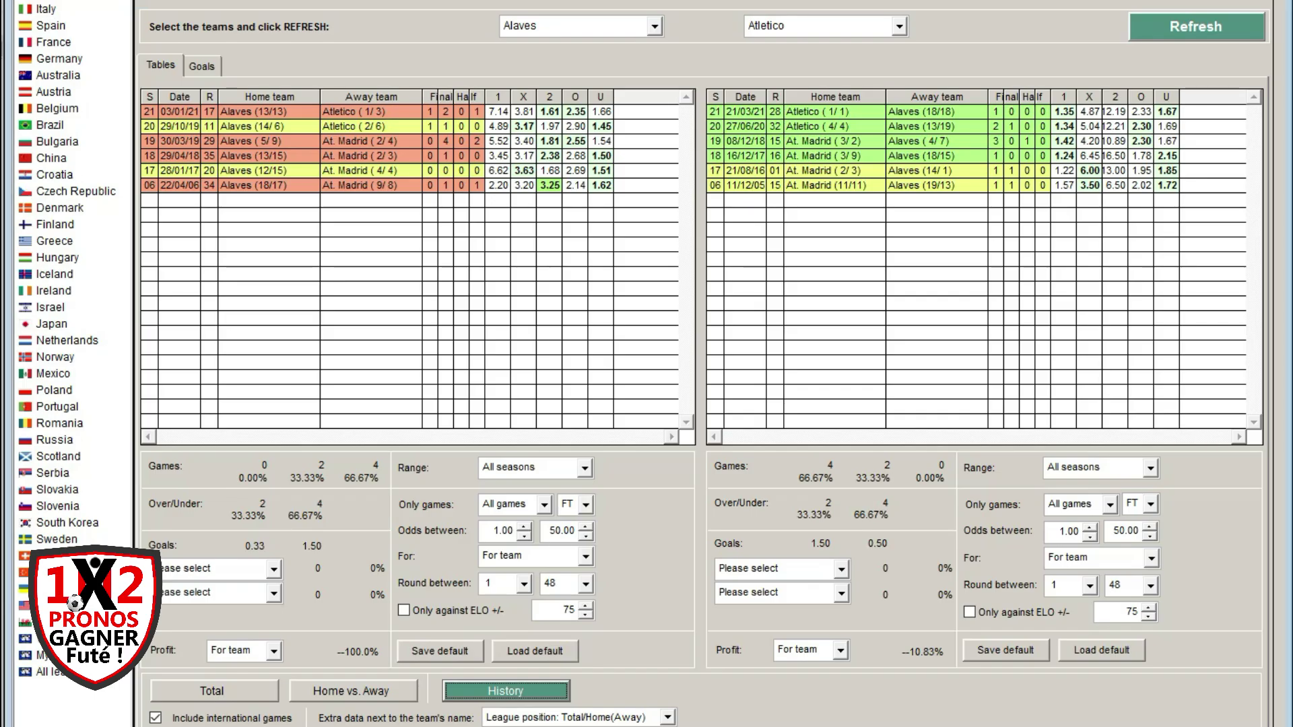
{"action": "key", "text": "Escape"}
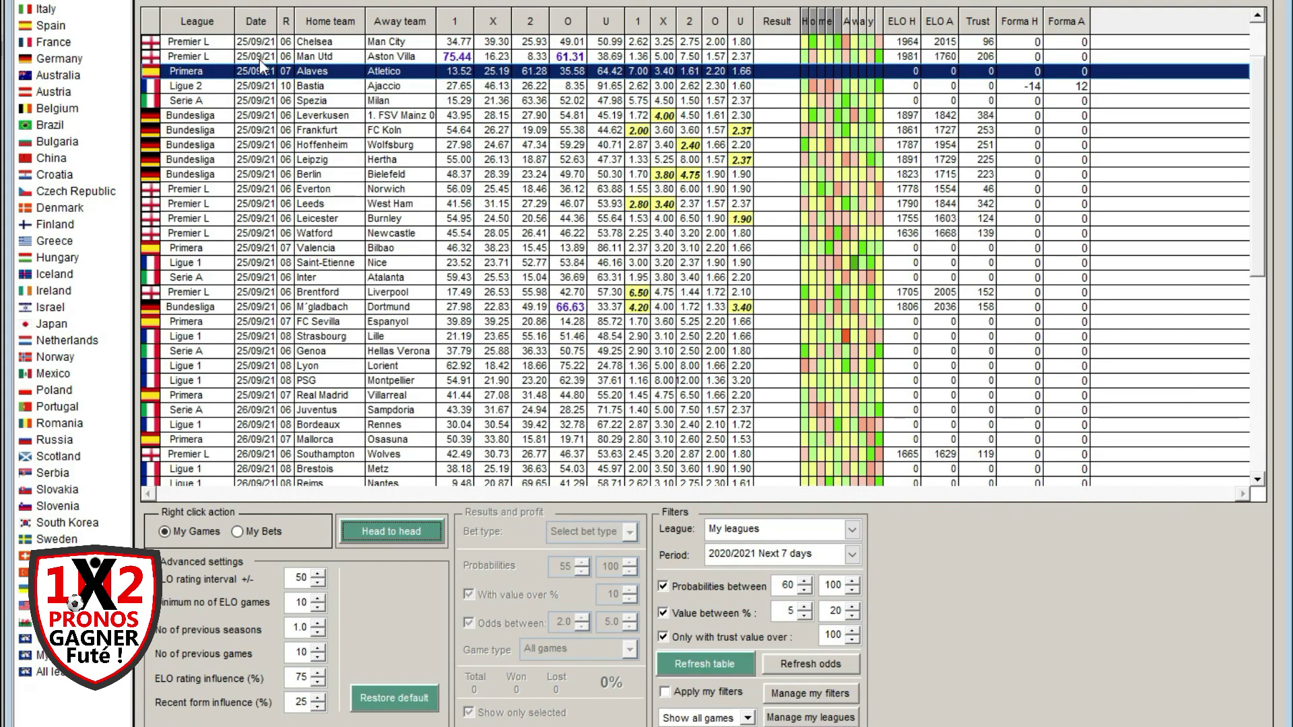
{"action": "double_click", "coordinate": [317, 248]}
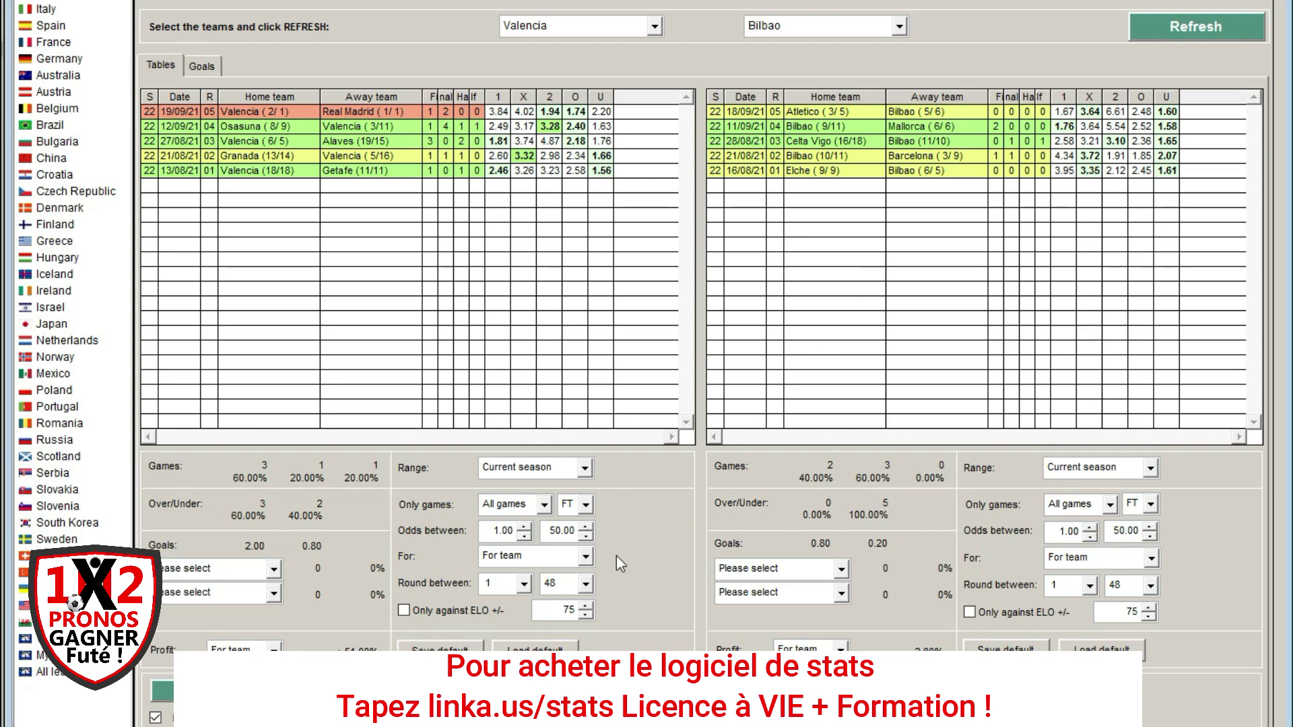
Switch to the spreadsheet and examine Valencia–Bilbao's home-win and under odds, the under alert and the under recommendation
{"action": "left_click", "coordinate": [231, 673]}
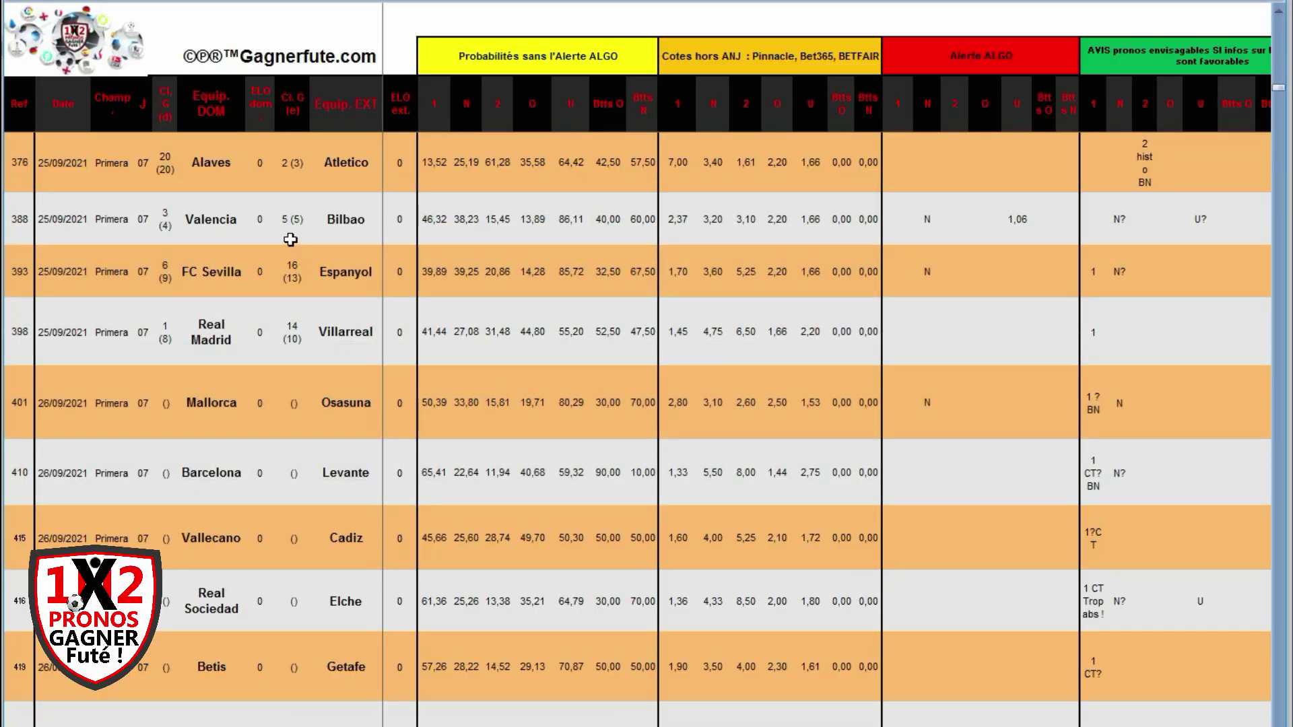
{"action": "left_click", "coordinate": [685, 218]}
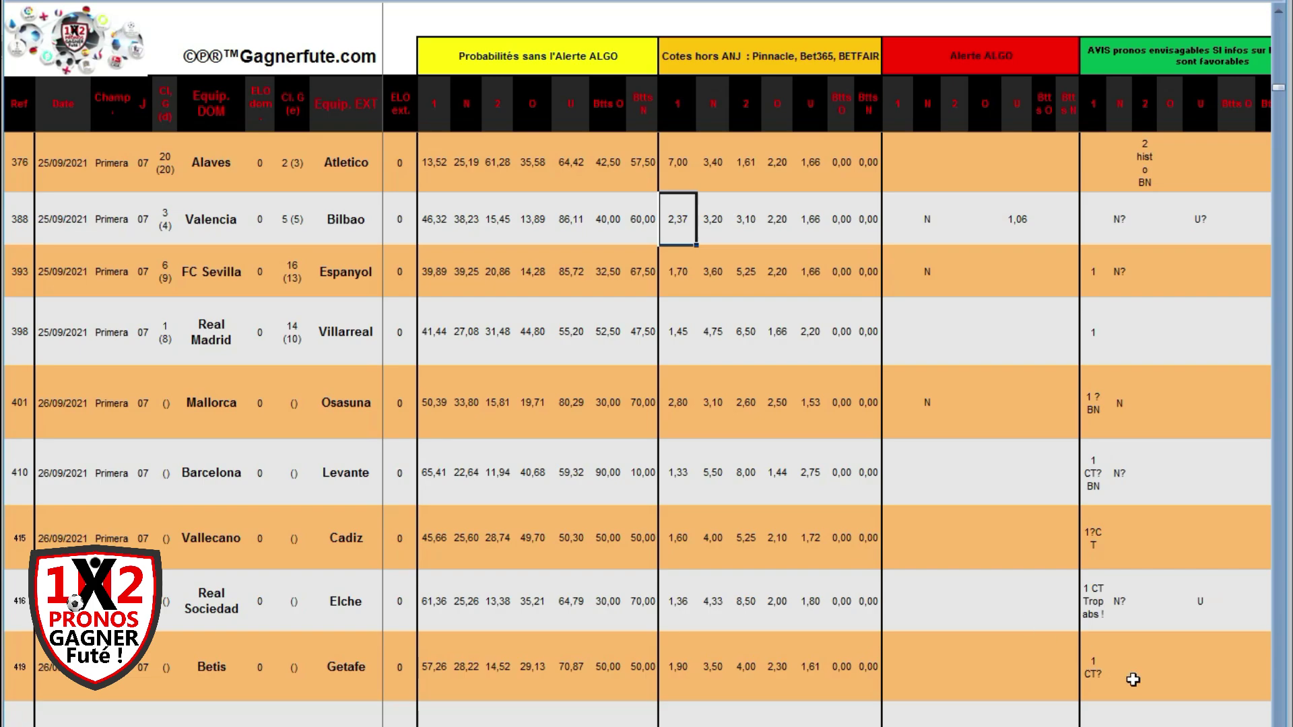
{"action": "scroll", "coordinate": [826, 380], "scroll_direction": "right", "scroll_amount": 6}
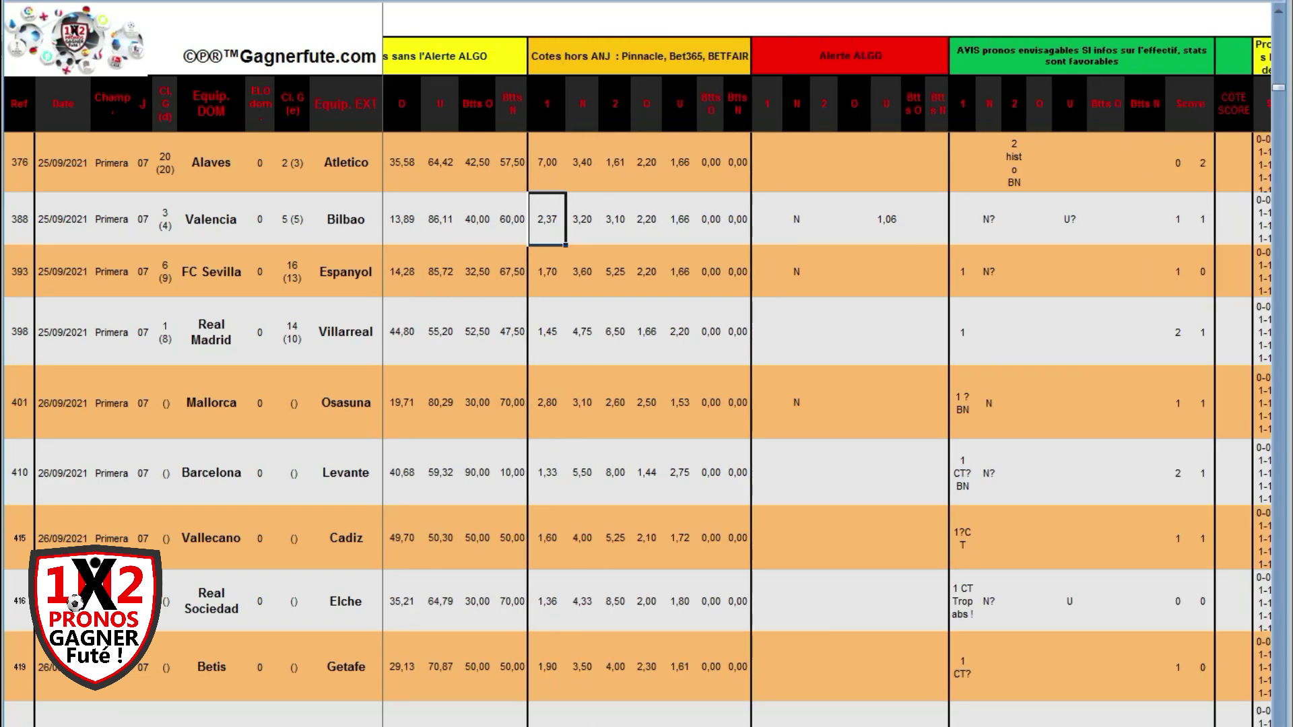
{"action": "scroll", "coordinate": [826, 380], "scroll_direction": "right", "scroll_amount": 3}
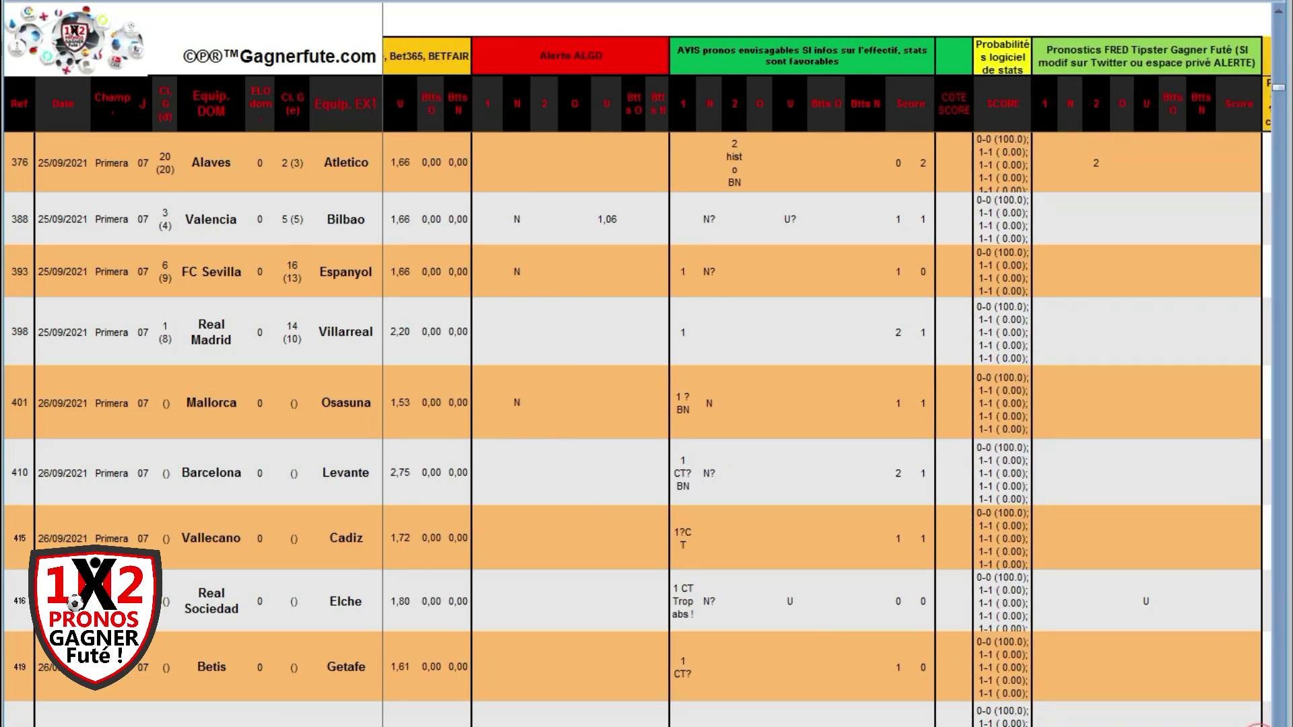
{"action": "left_click", "coordinate": [606, 220]}
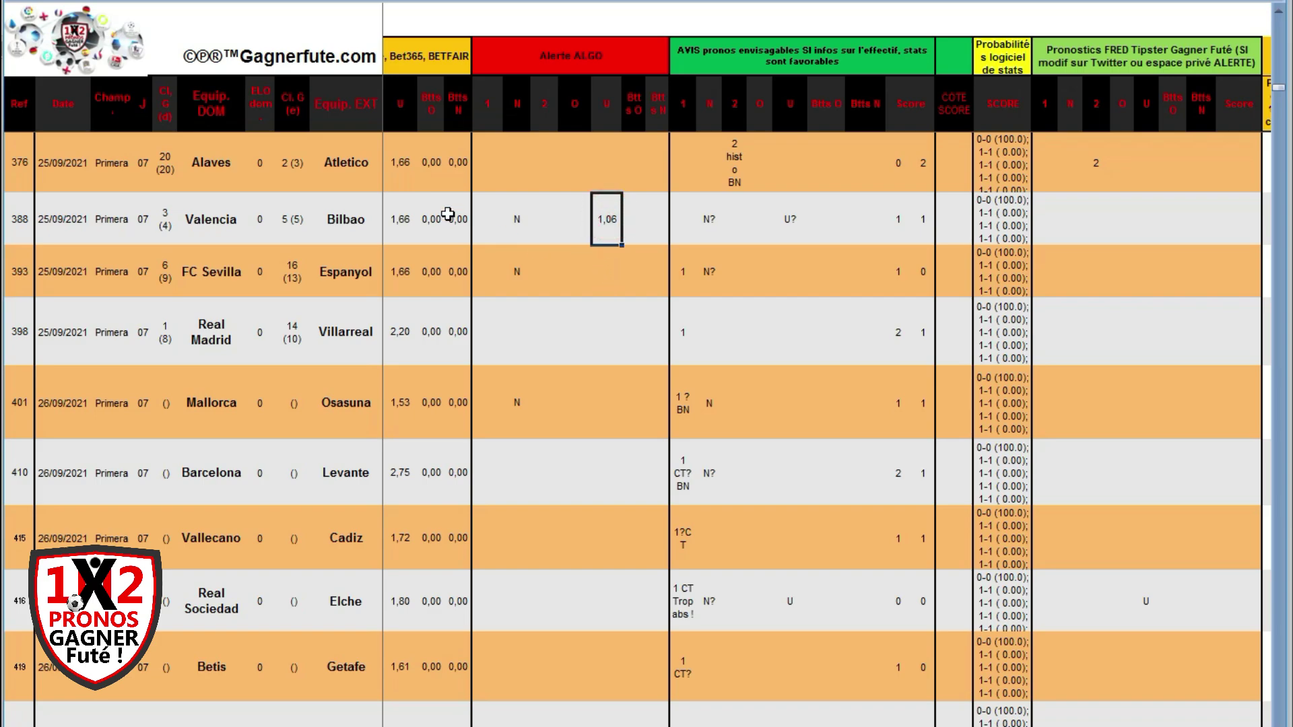
{"action": "left_click", "coordinate": [412, 221]}
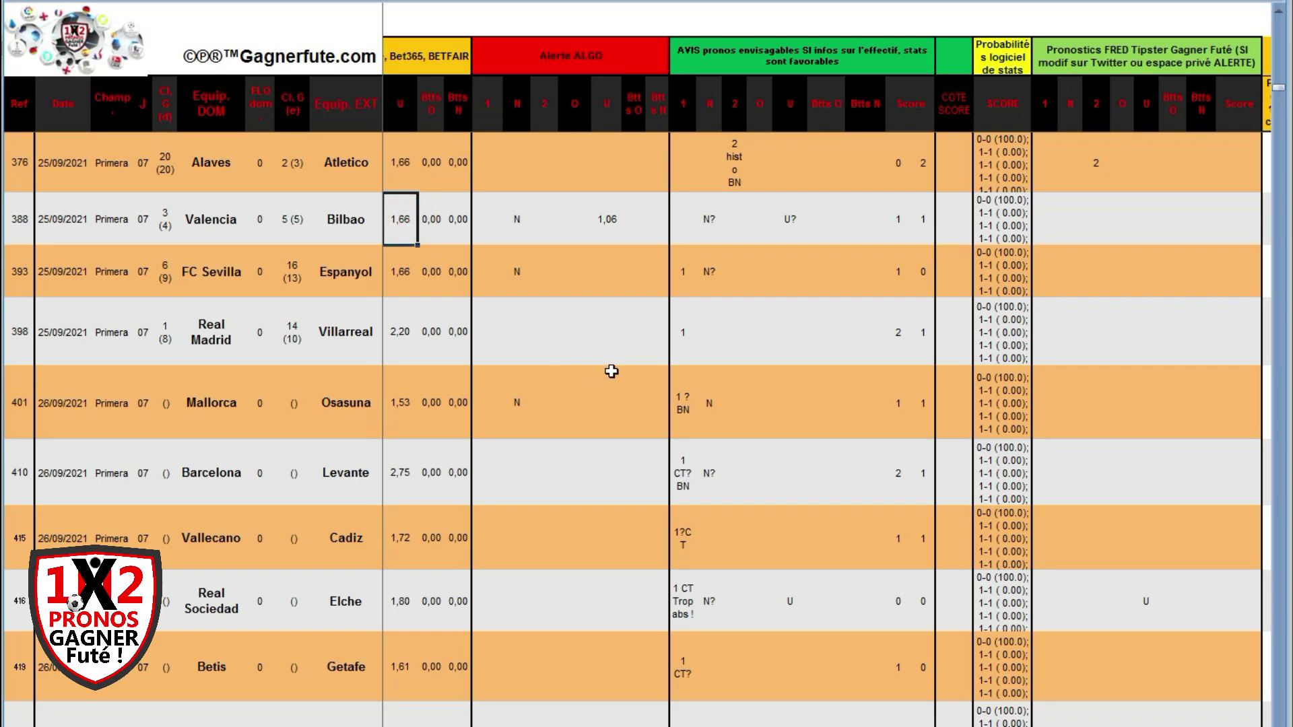
{"action": "left_click", "coordinate": [796, 212]}
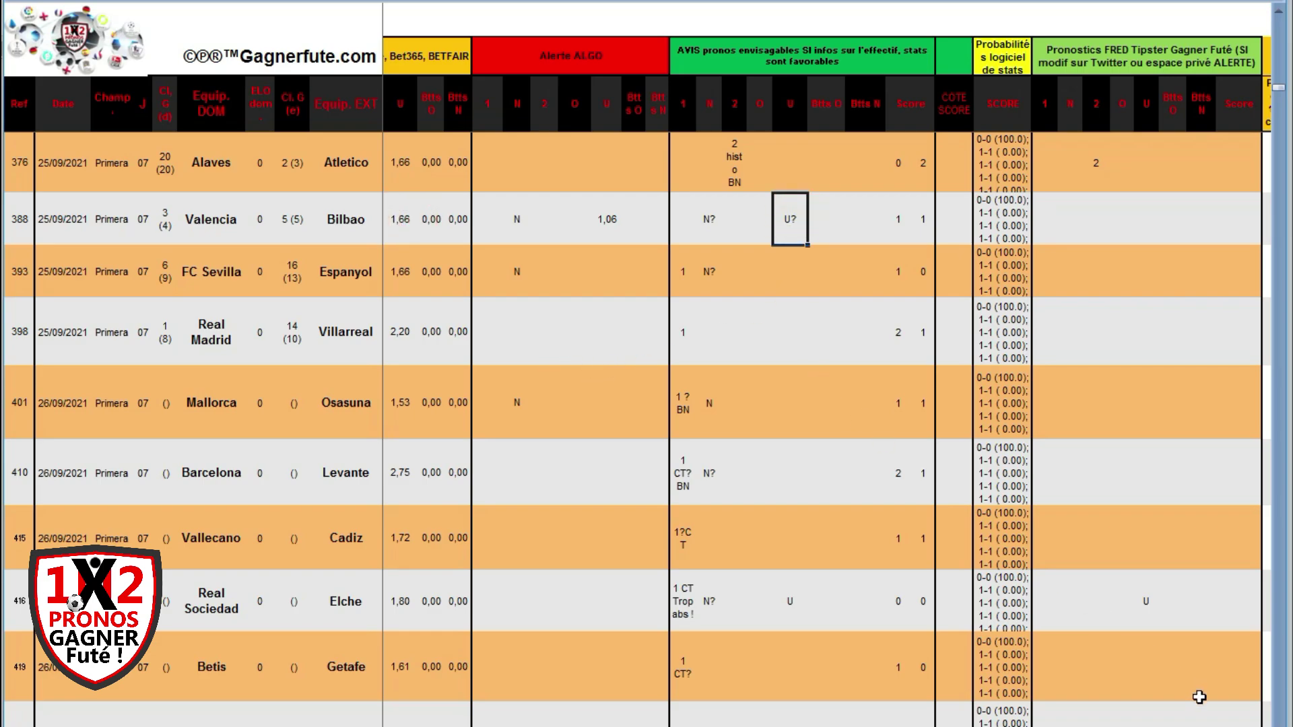
Check Valencia–Bilbao's predicted score and draw recommendation, and enter U in the under column of its Pronostics FRED Tipster picks
{"action": "scroll", "coordinate": [827, 381], "scroll_direction": "right", "scroll_amount": 3}
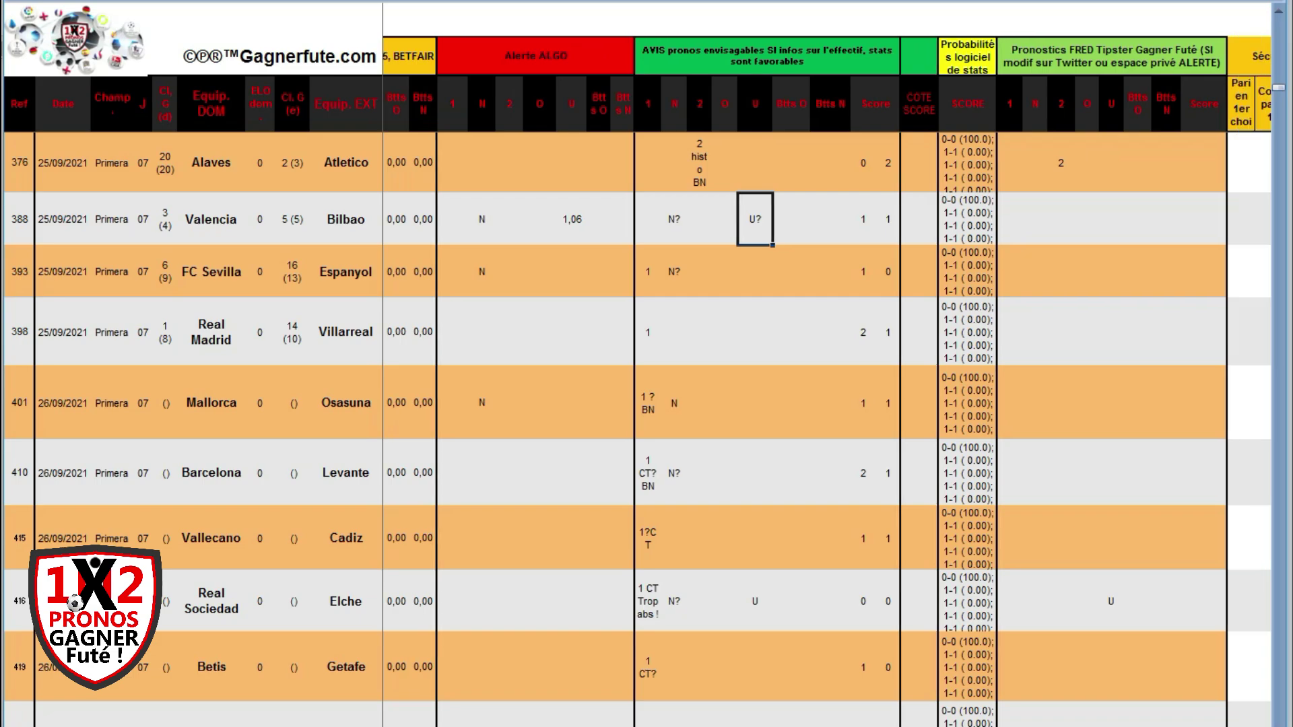
{"action": "key", "text": "Right"}
{"action": "key", "text": "Right"}
{"action": "key", "text": "Right"}
{"action": "key", "text": "Right"}
{"action": "key", "text": "Right"}
{"action": "key", "text": "Right"}
{"action": "key", "text": "Right"}
{"action": "key", "text": "Right"}
{"action": "key", "text": "Right"}
{"action": "key", "text": "Right"}
{"action": "key", "text": "Right"}
{"action": "left_click", "coordinate": [754, 229]}
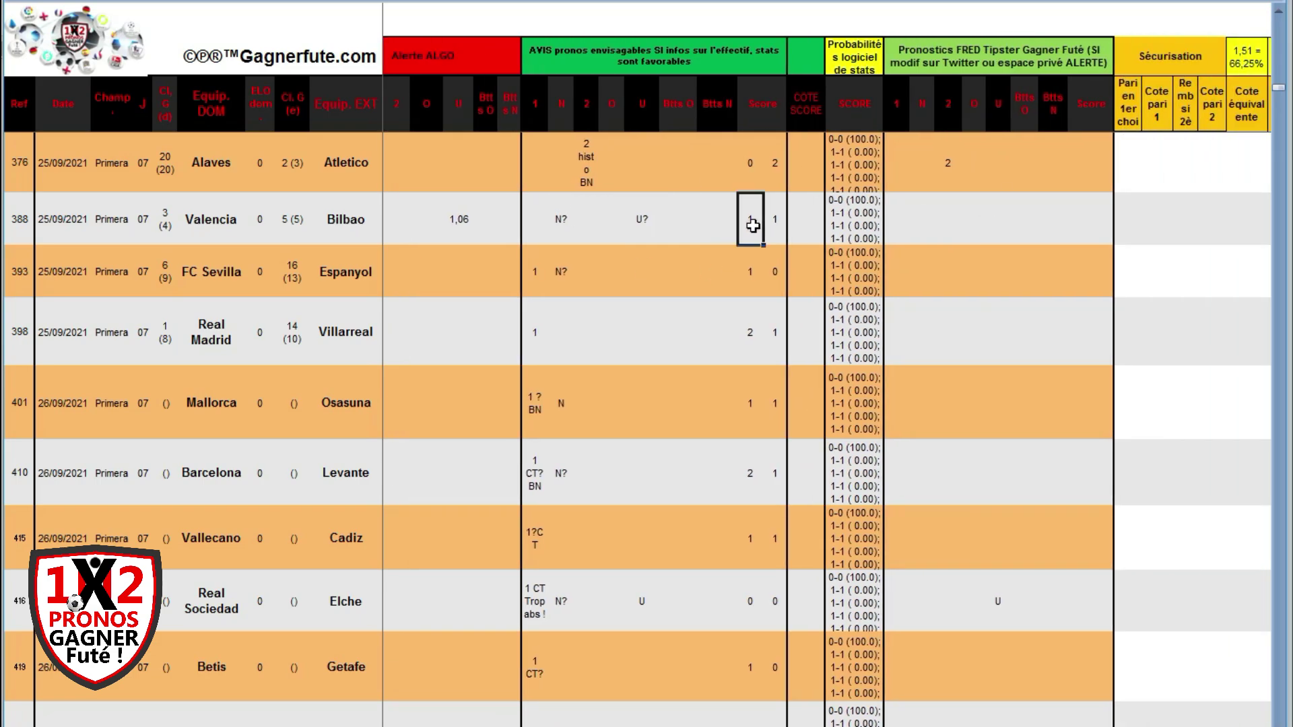
{"action": "left_click", "coordinate": [559, 221]}
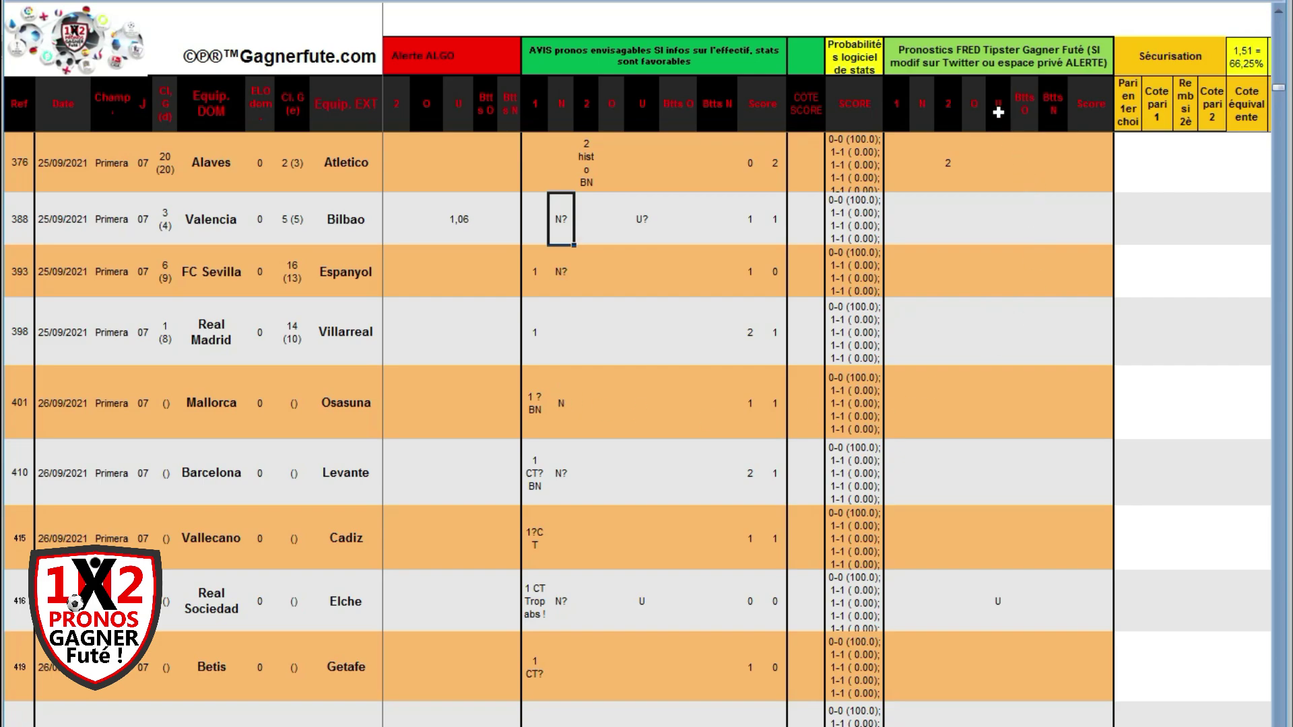
{"action": "left_click", "coordinate": [998, 219]}
{"action": "type", "text": "U"}
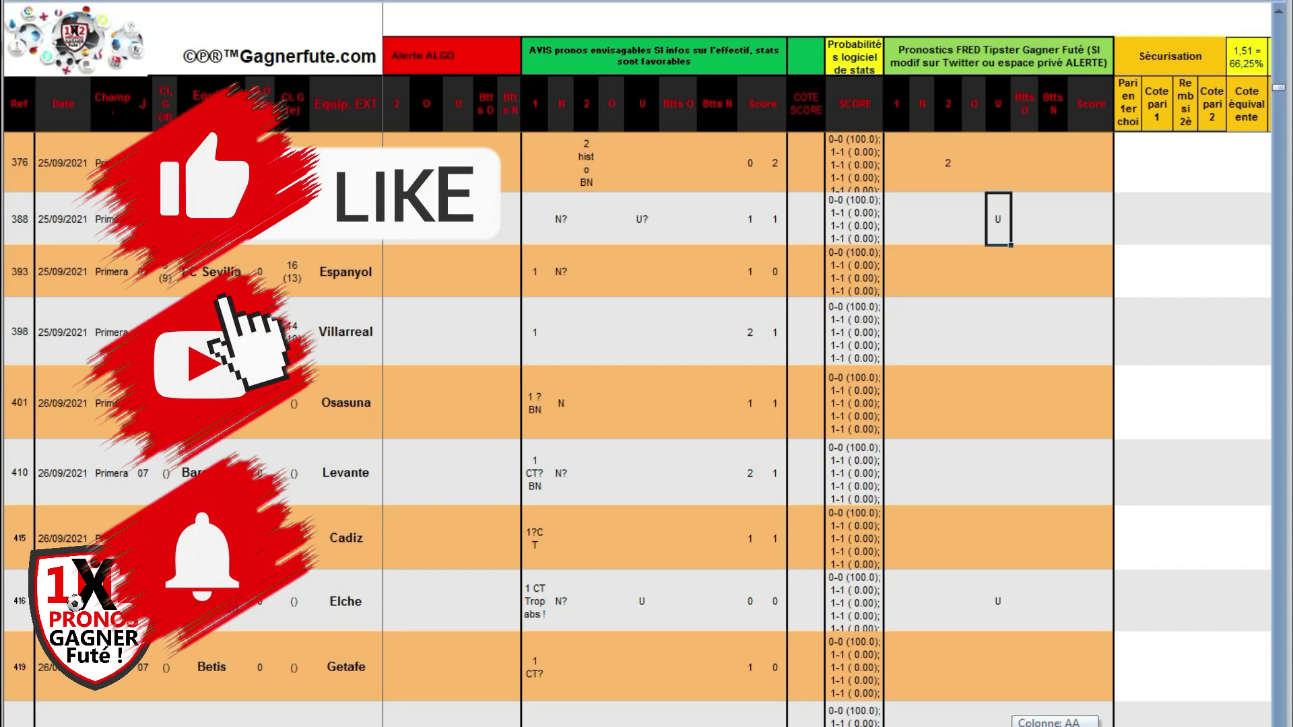
Switch back to the spreadsheet from the statistics software and examine FC Sevilla–Espanyol's draw alert and draw recommendation
{"action": "scroll", "coordinate": [410, 591], "scroll_direction": "left", "scroll_amount": 5}
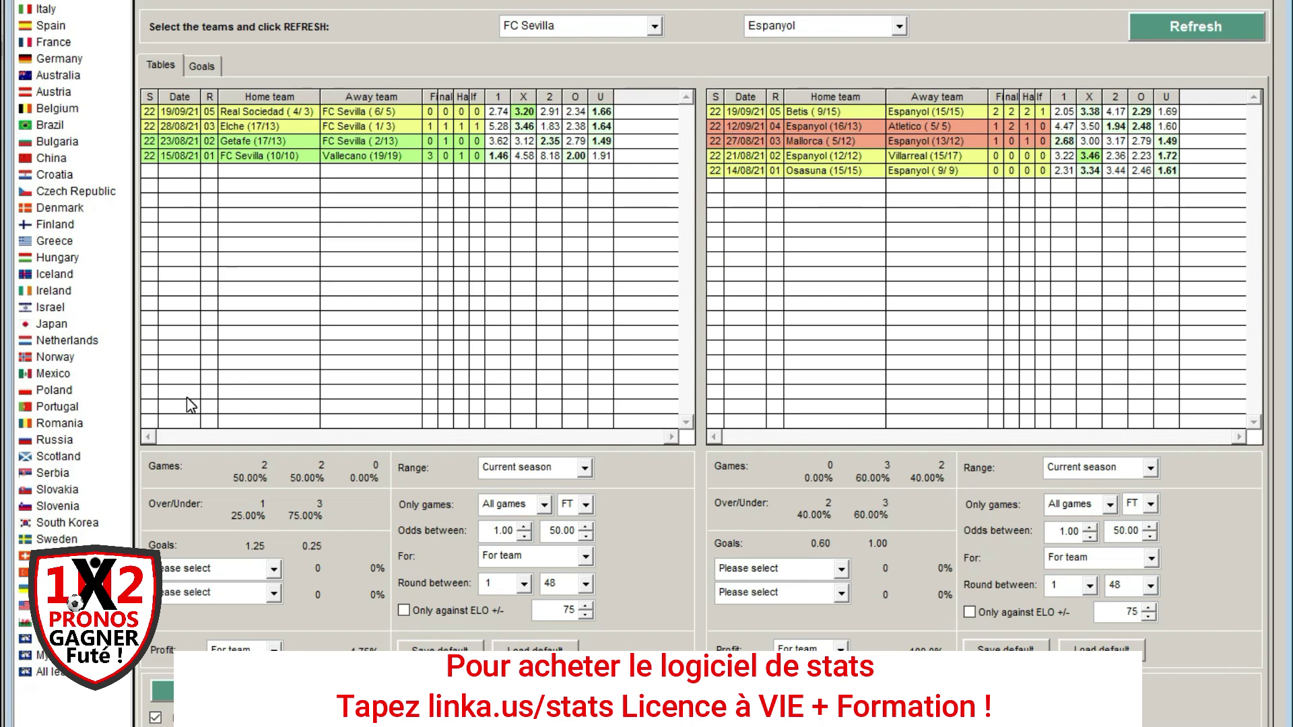
{"action": "left_click", "coordinate": [223, 676]}
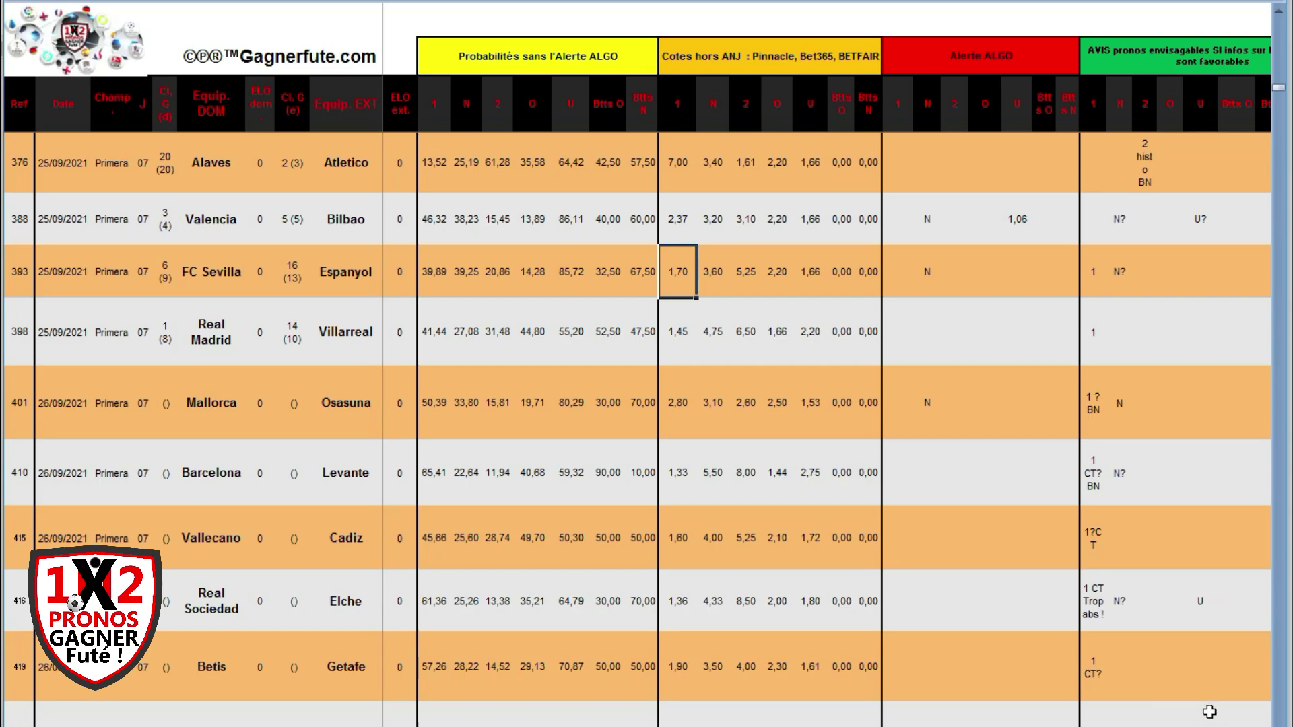
{"action": "scroll", "coordinate": [826, 404], "scroll_direction": "right", "scroll_amount": 5}
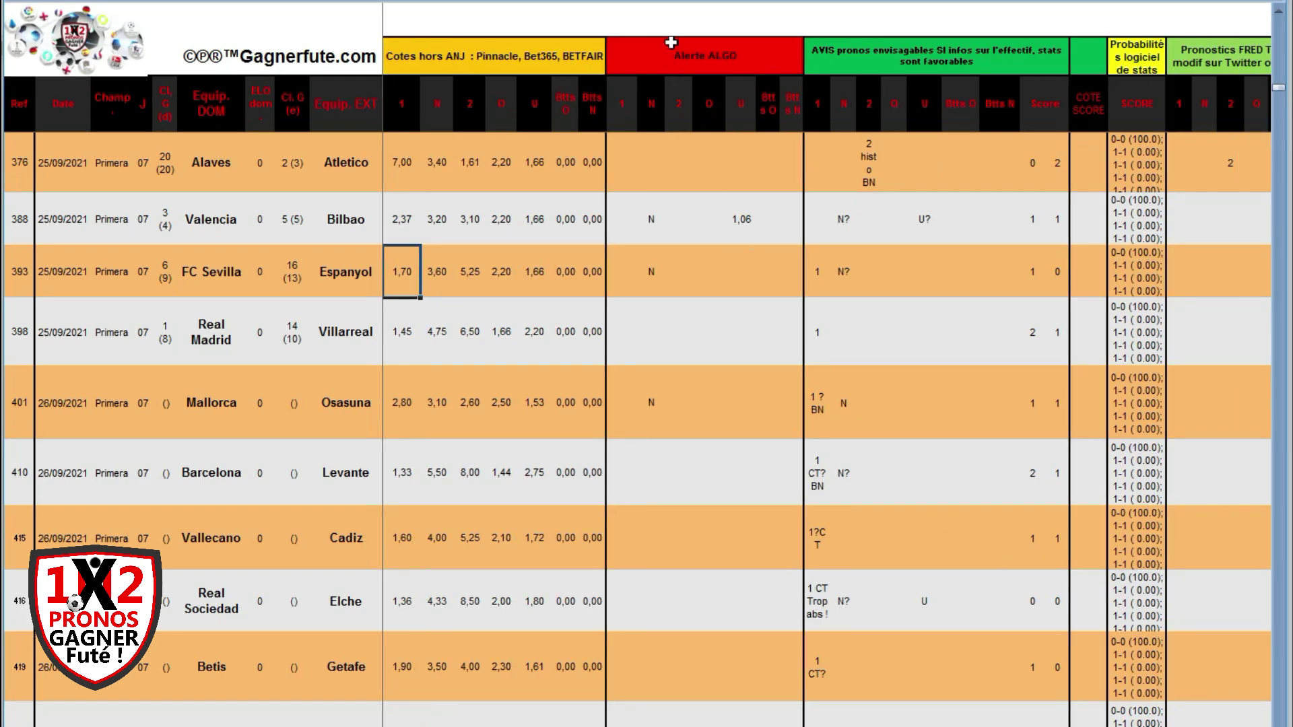
{"action": "left_click", "coordinate": [650, 278]}
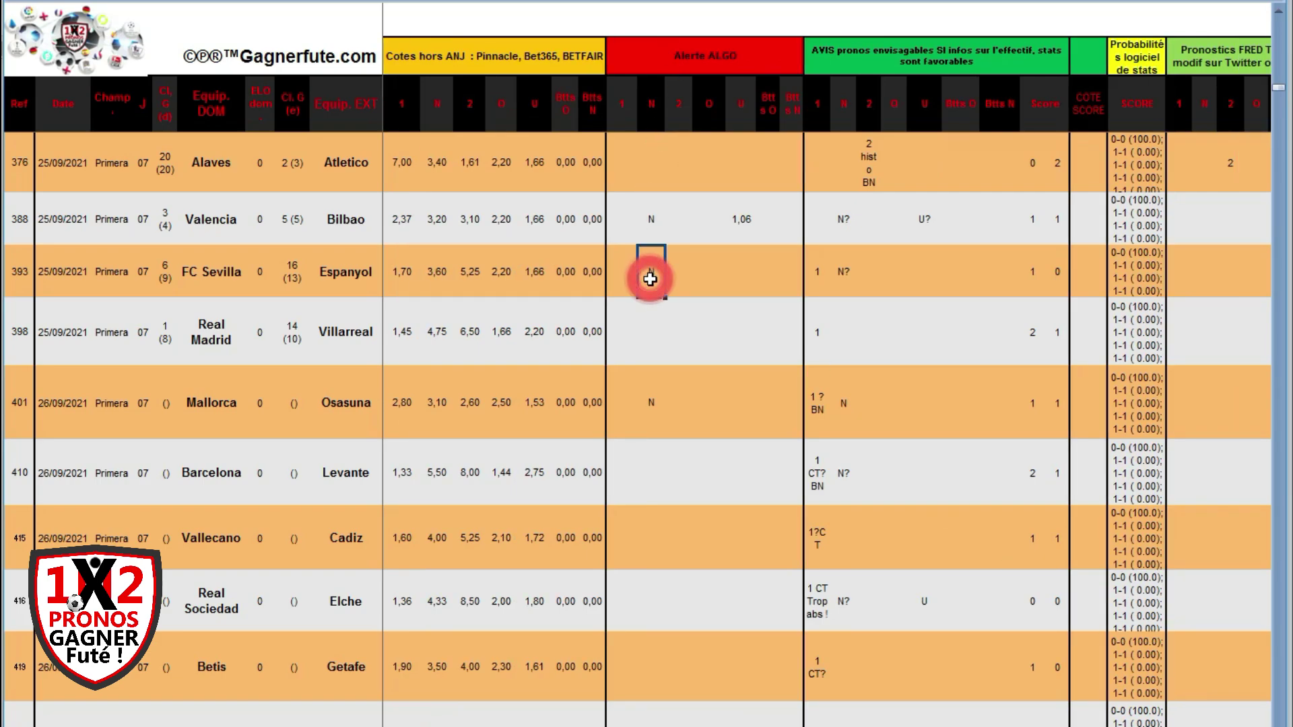
{"action": "left_click", "coordinate": [843, 278]}
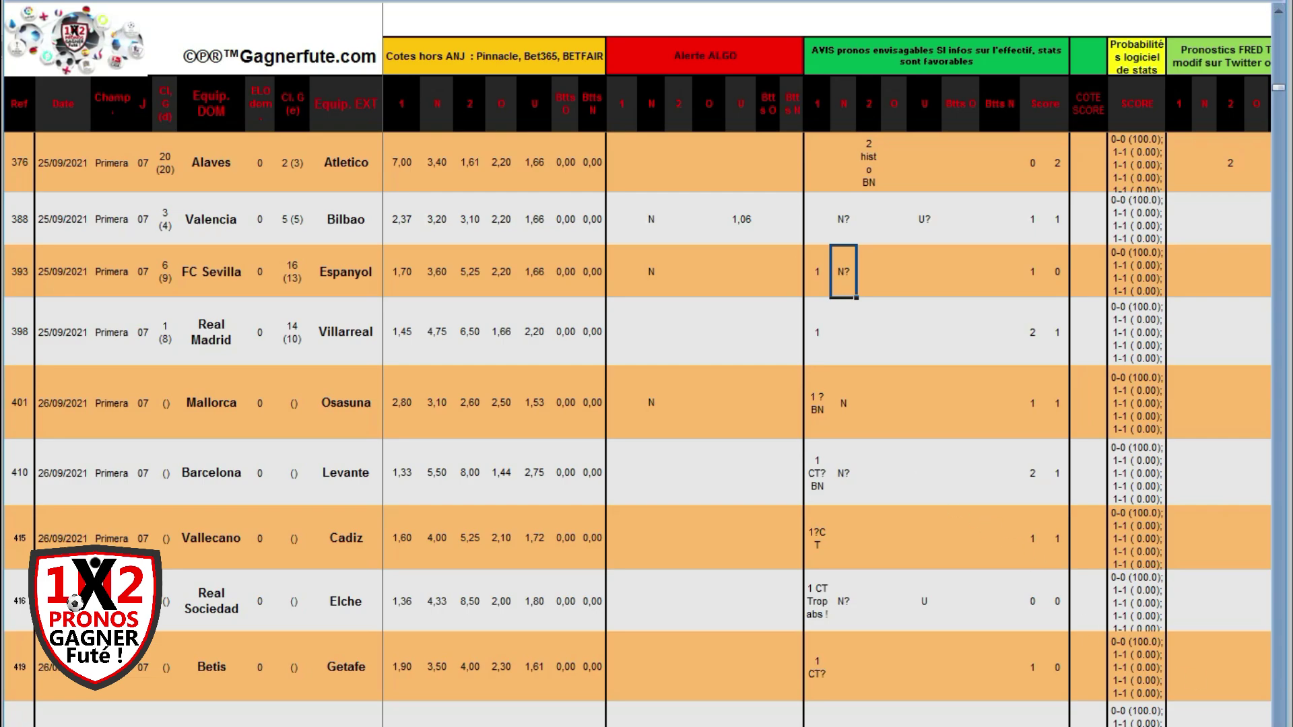
Enter 1 as the home-win pick for FC Sevilla–Espanyol in the Pronostics FRED Tipster section
{"action": "scroll", "coordinate": [1196, 686], "scroll_direction": "right", "scroll_amount": 5}
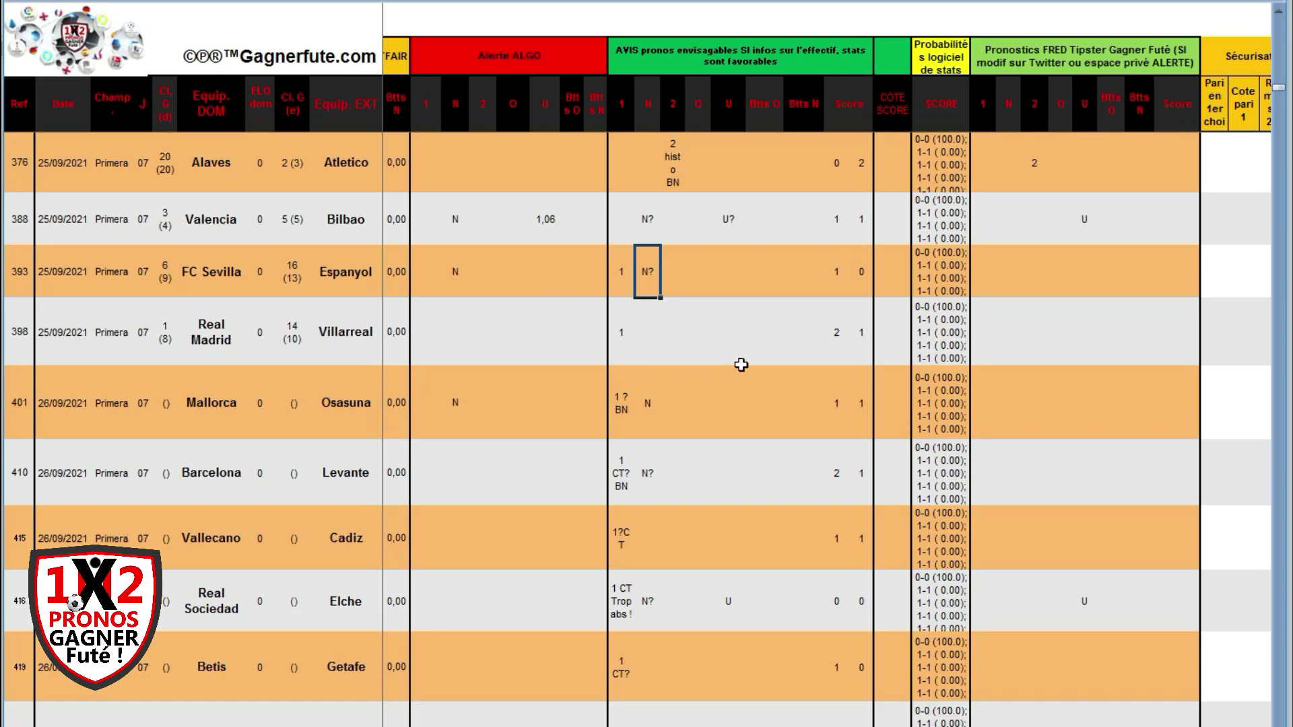
{"action": "left_click", "coordinate": [987, 273]}
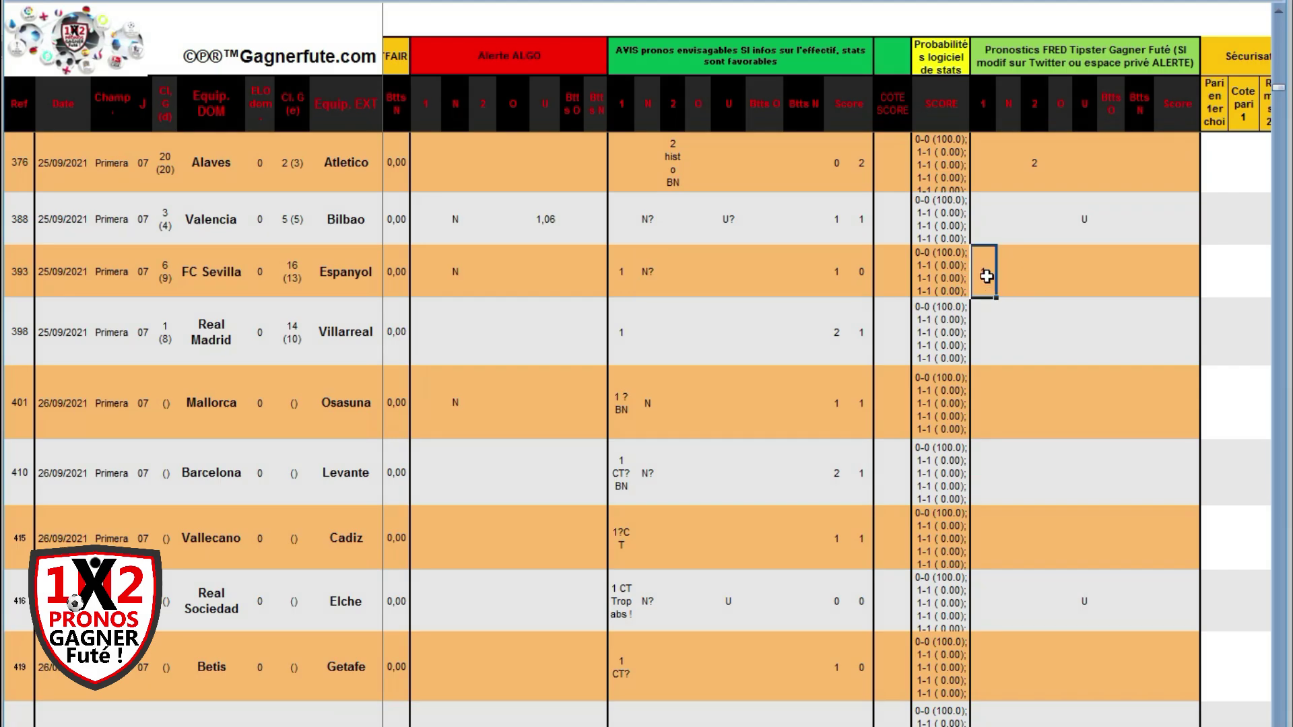
{"action": "type", "text": "1"}
Switch back to the spreadsheet from the statistics software and examine Real Madrid–Villarreal's home-win odds and home-win recommendation
{"action": "scroll", "coordinate": [659, 375], "scroll_direction": "up", "scroll_amount": 1}
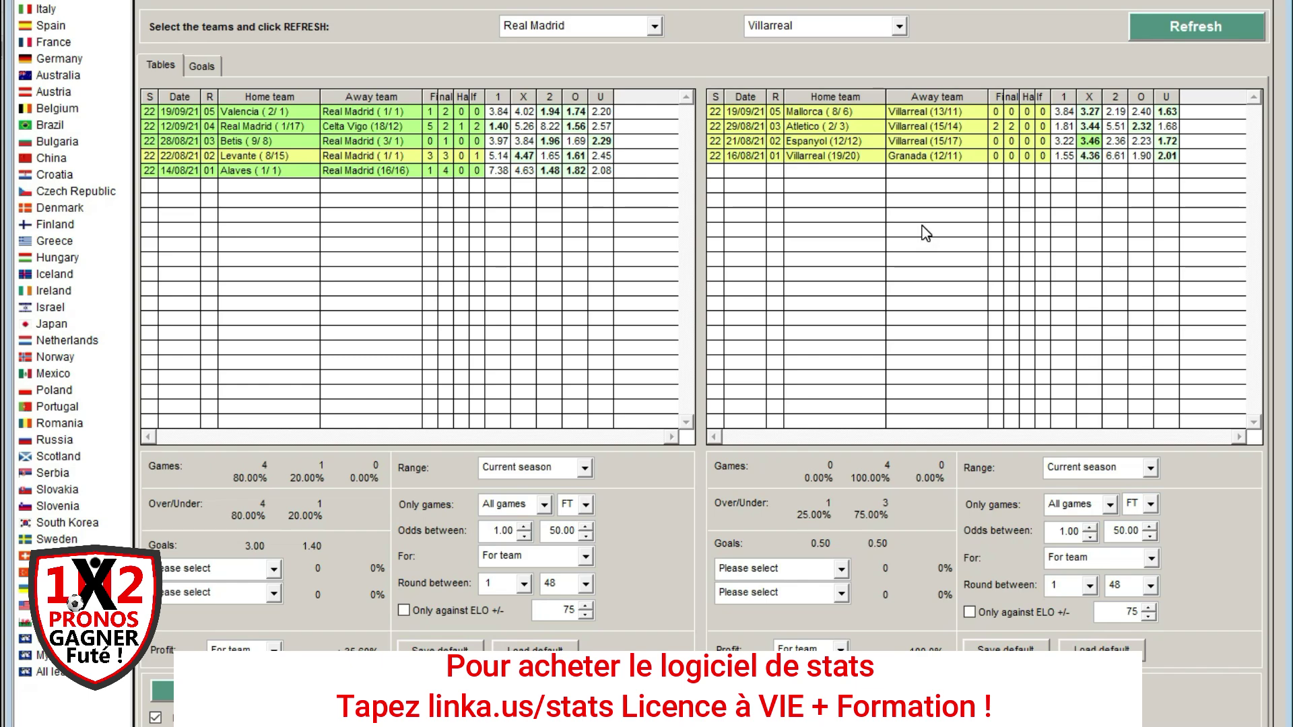
{"action": "left_click", "coordinate": [272, 643]}
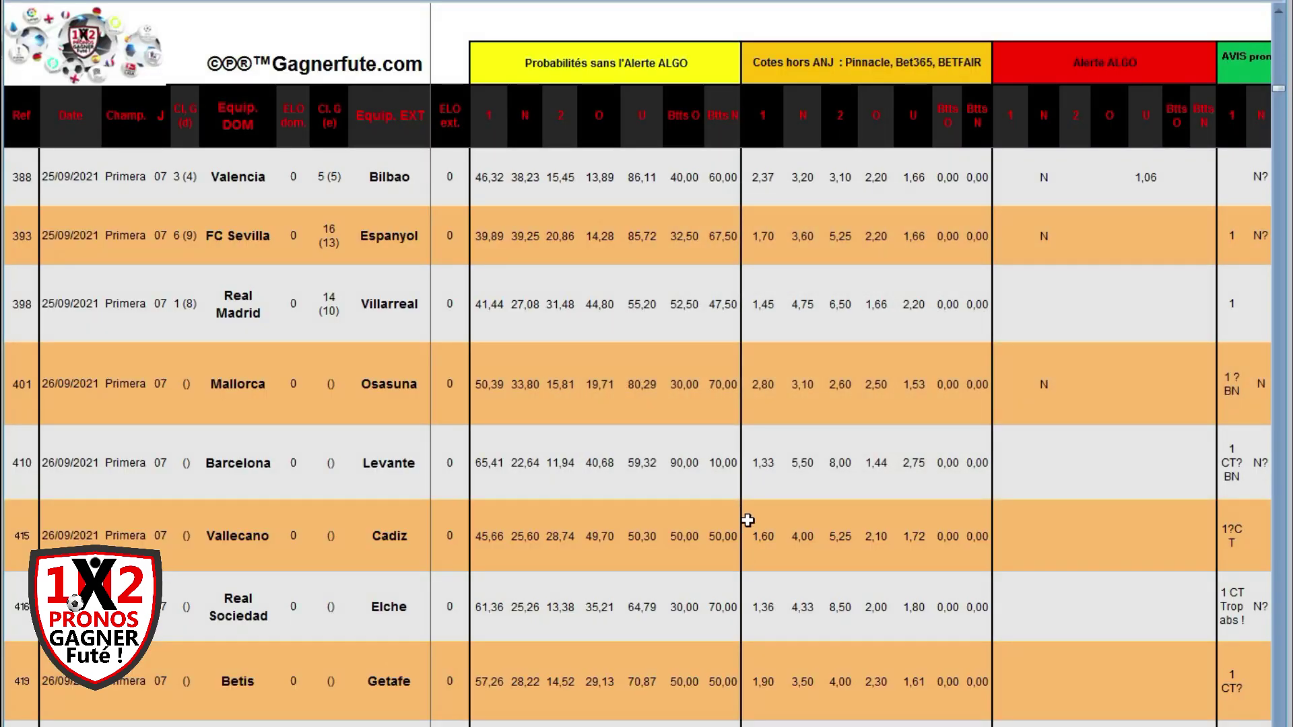
{"action": "left_click", "coordinate": [772, 313]}
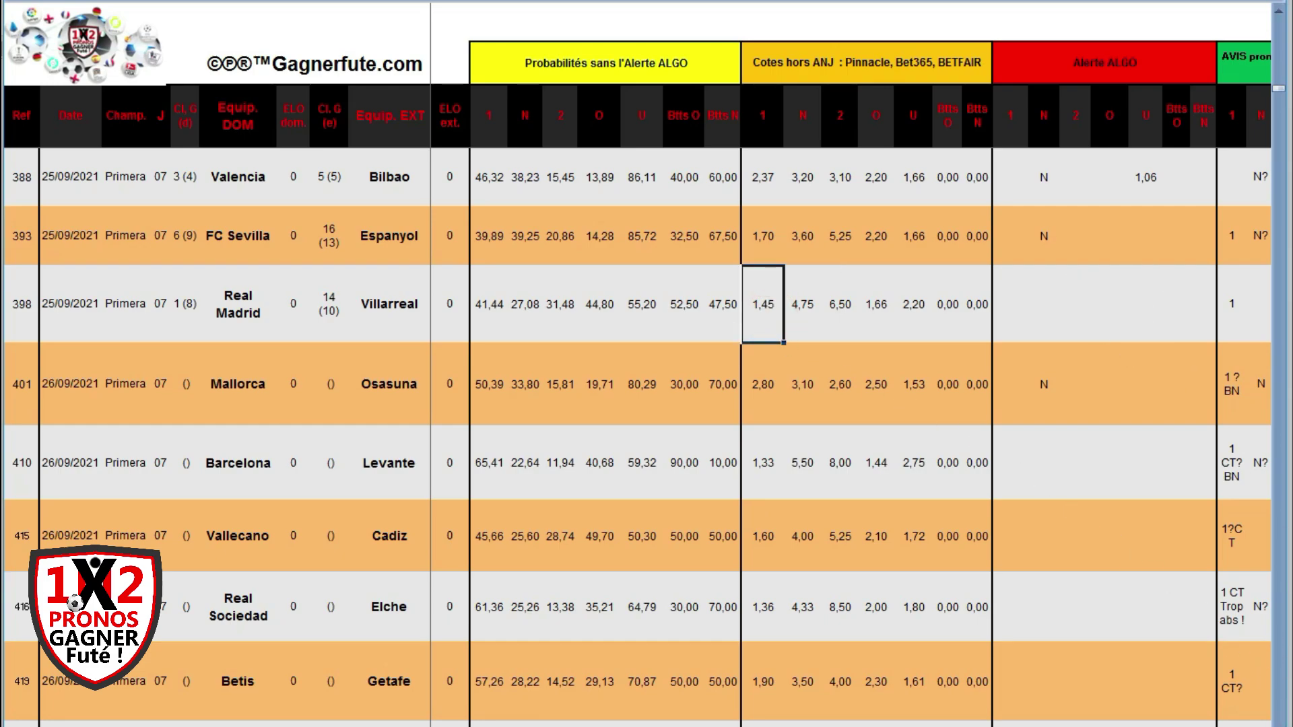
{"action": "scroll", "coordinate": [850, 383], "scroll_direction": "right", "scroll_amount": 5}
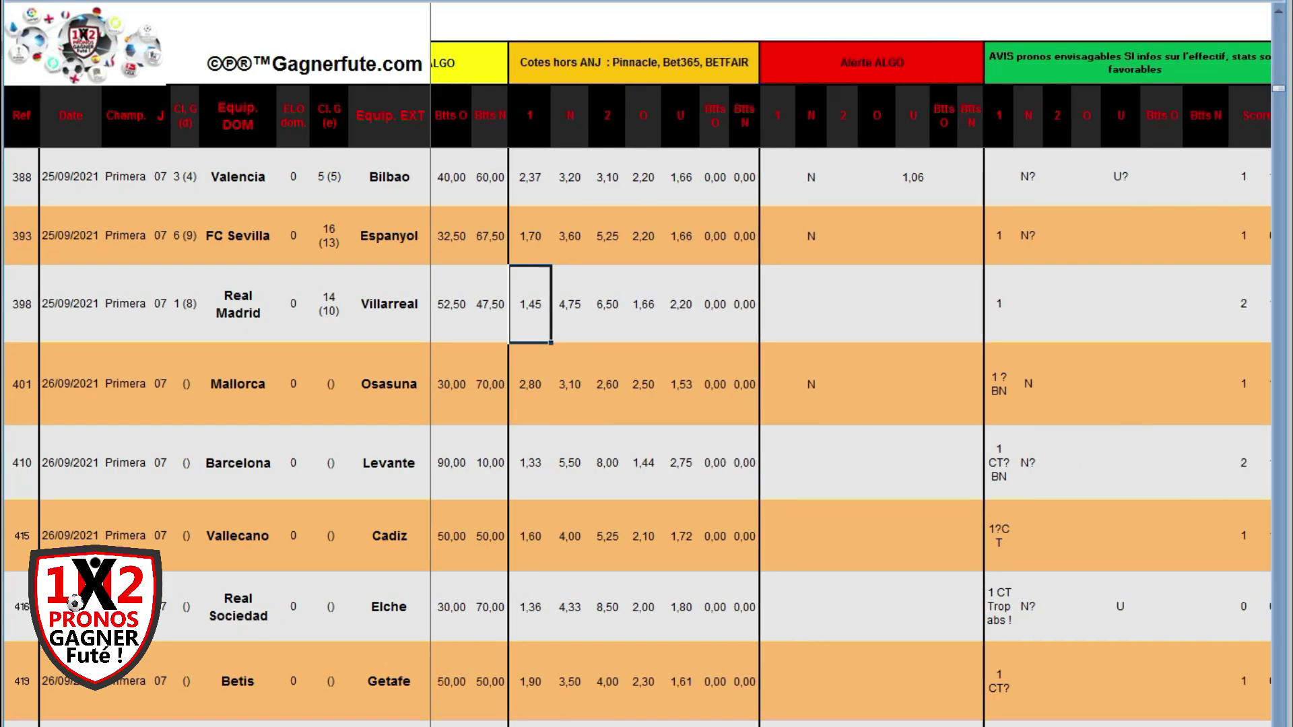
{"action": "scroll", "coordinate": [858, 354], "scroll_direction": "right", "scroll_amount": 3}
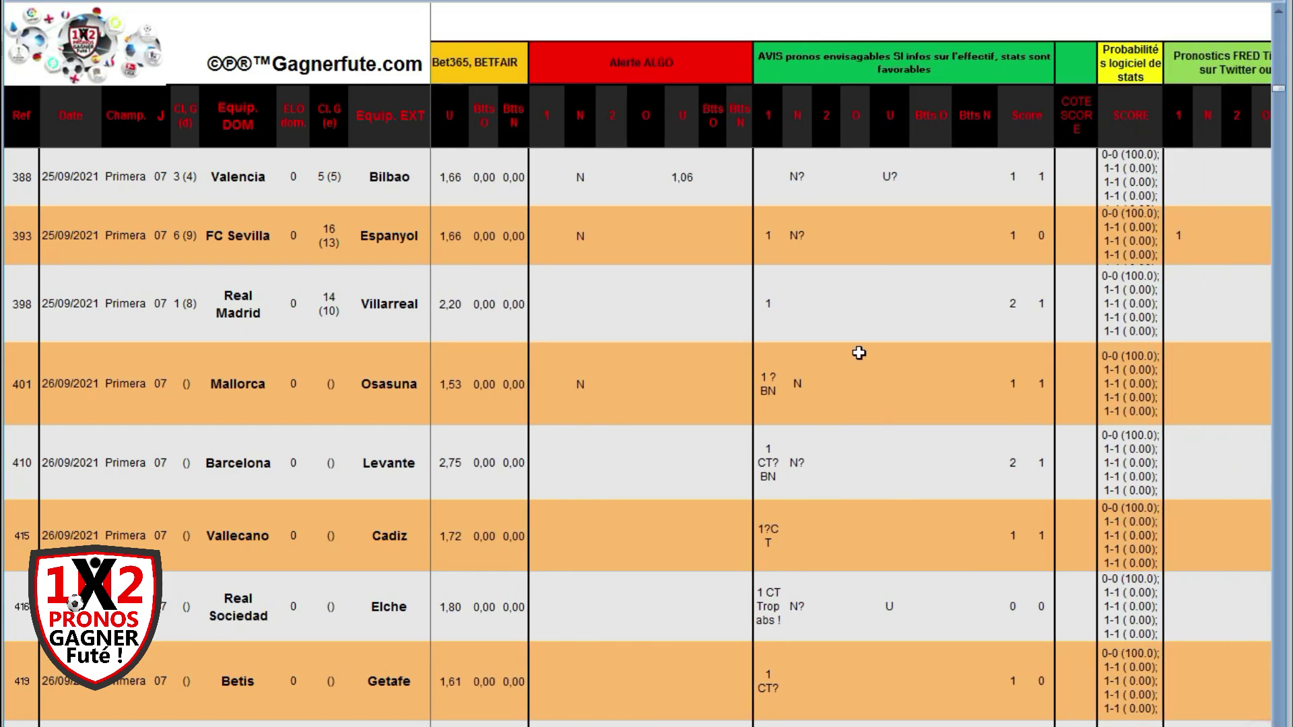
{"action": "left_click", "coordinate": [775, 294]}
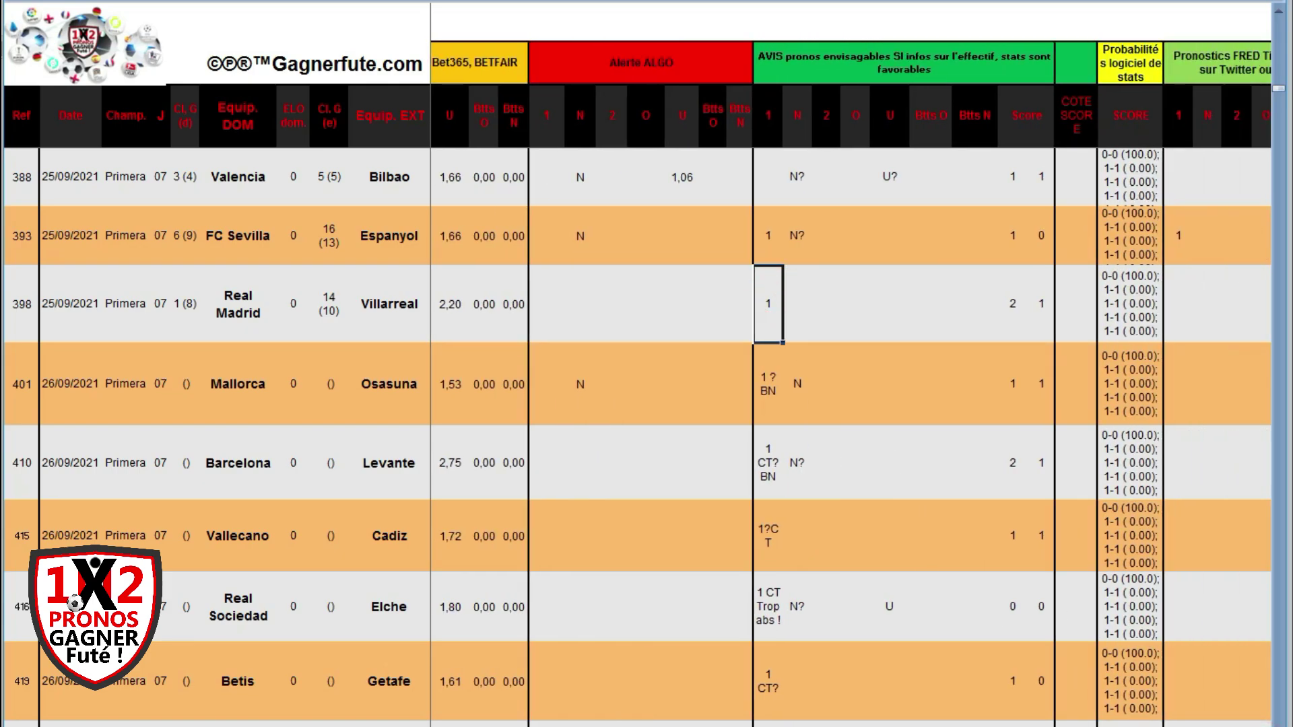
Check Real Madrid–Villarreal's predicted score and its row in the Pronostics FRED Tipster section
{"action": "scroll", "coordinate": [851, 384], "scroll_direction": "right", "scroll_amount": 2}
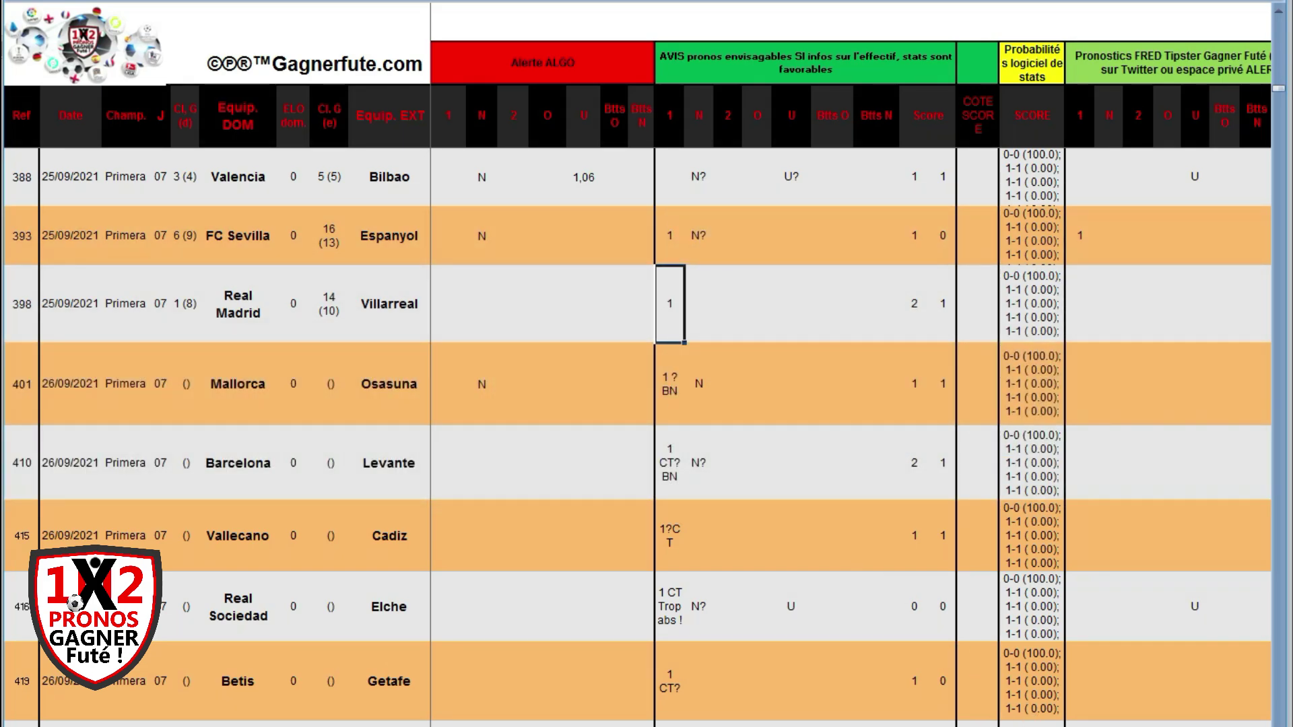
{"action": "left_click_drag", "start_coordinate": [1077, 724], "coordinate": [1040, 724]}
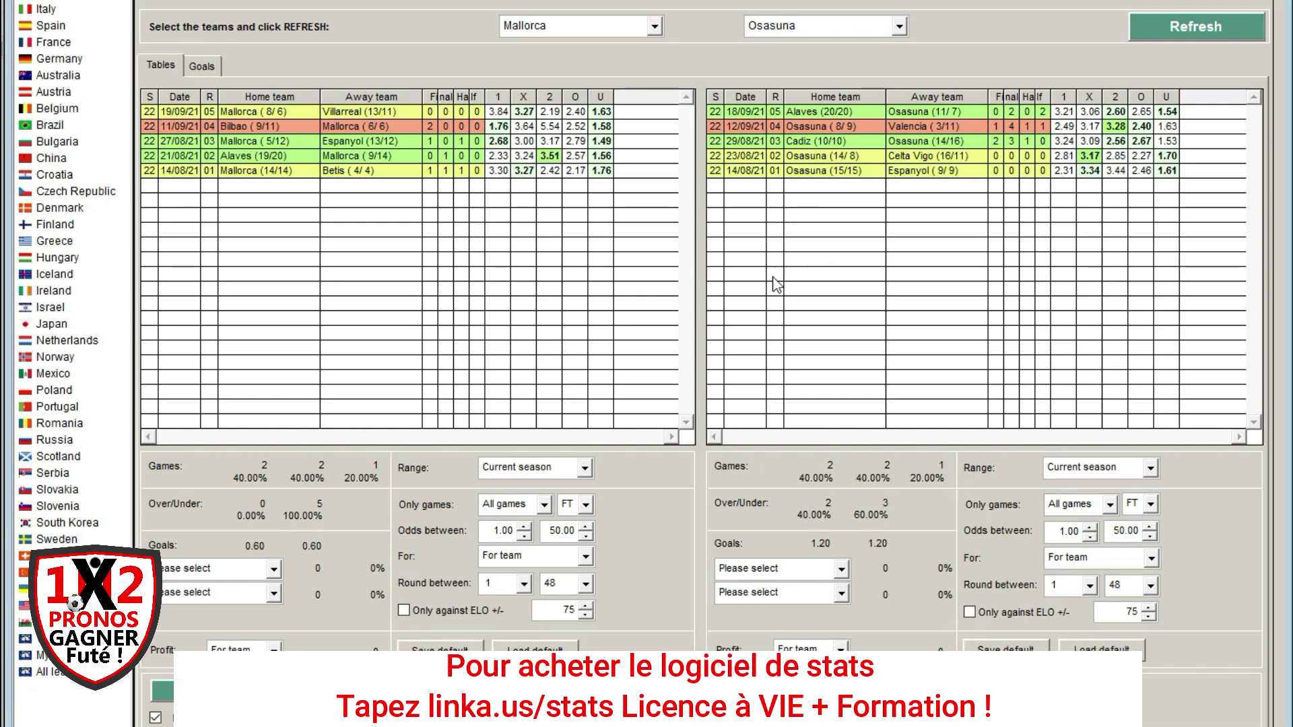
Switch back to the spreadsheet from the statistics software and examine Mallorca–Osasuna's away-win odds and its draw and home-win recommendations
{"action": "key", "text": "alt+Tab"}
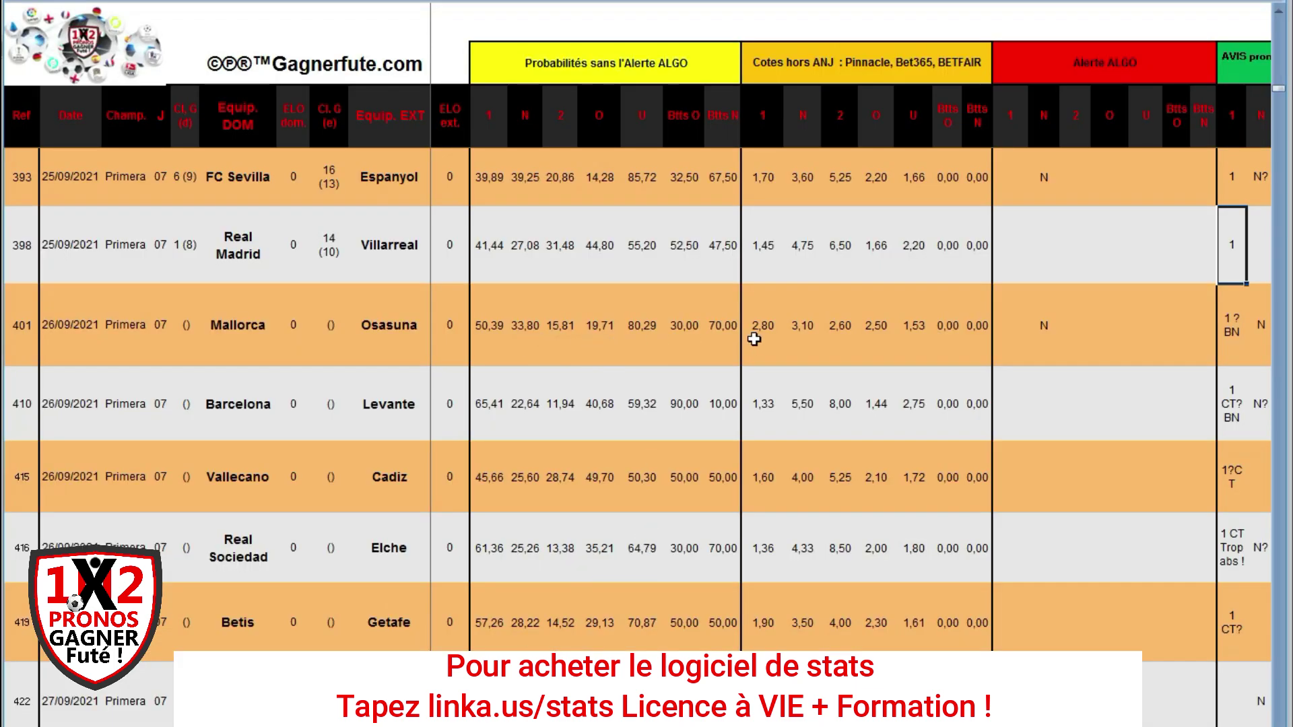
{"action": "left_click", "coordinate": [839, 341]}
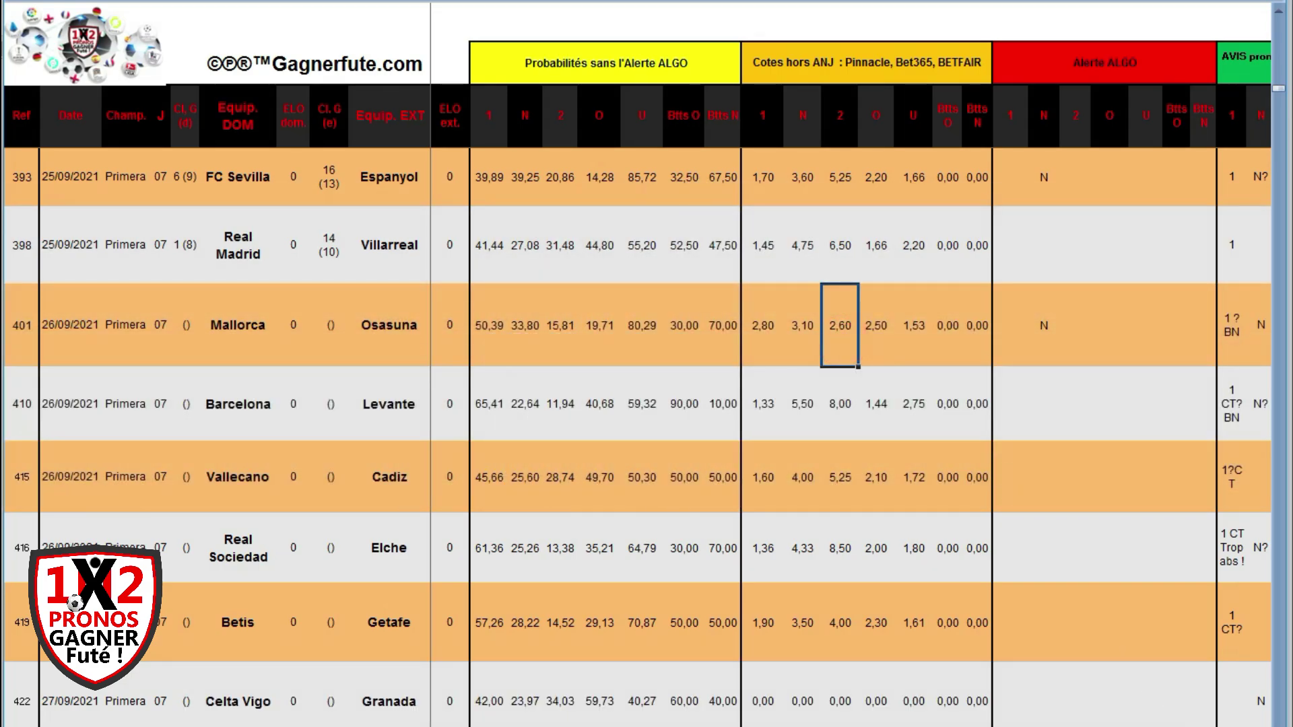
{"action": "scroll", "coordinate": [851, 384], "scroll_direction": "right", "scroll_amount": 8}
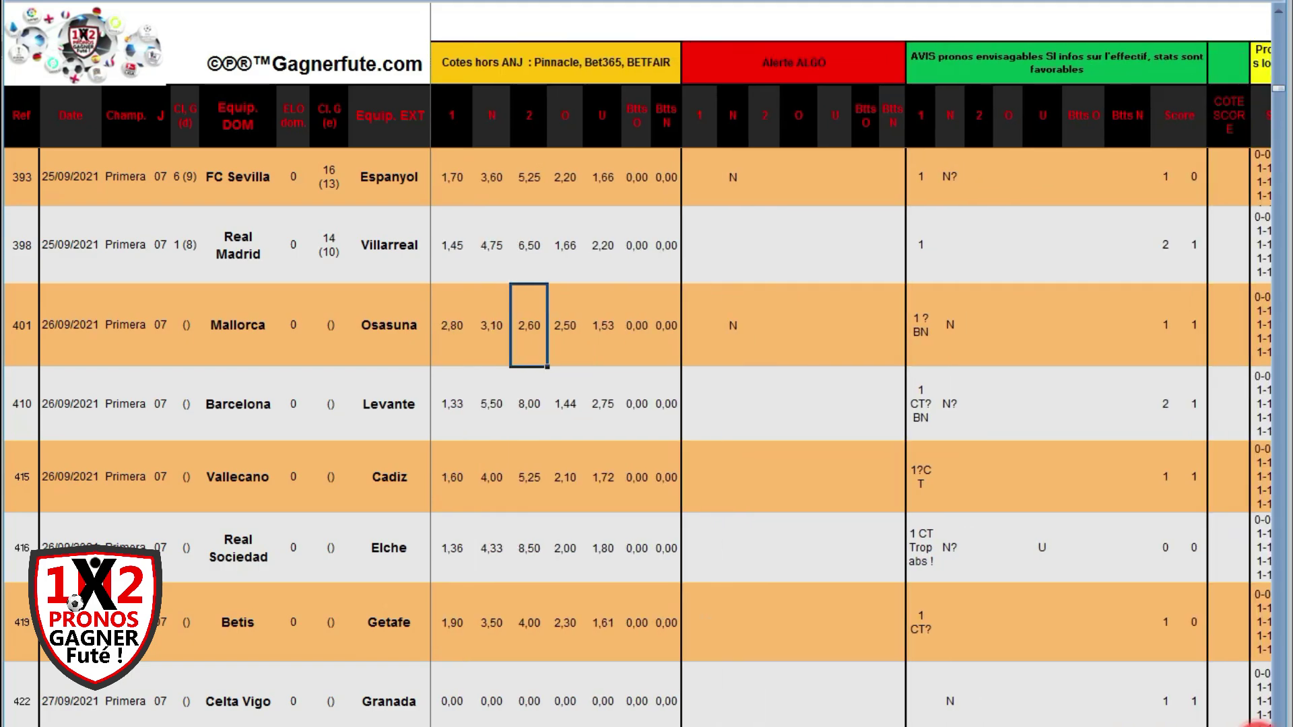
{"action": "scroll", "coordinate": [850, 384], "scroll_direction": "right", "scroll_amount": 1}
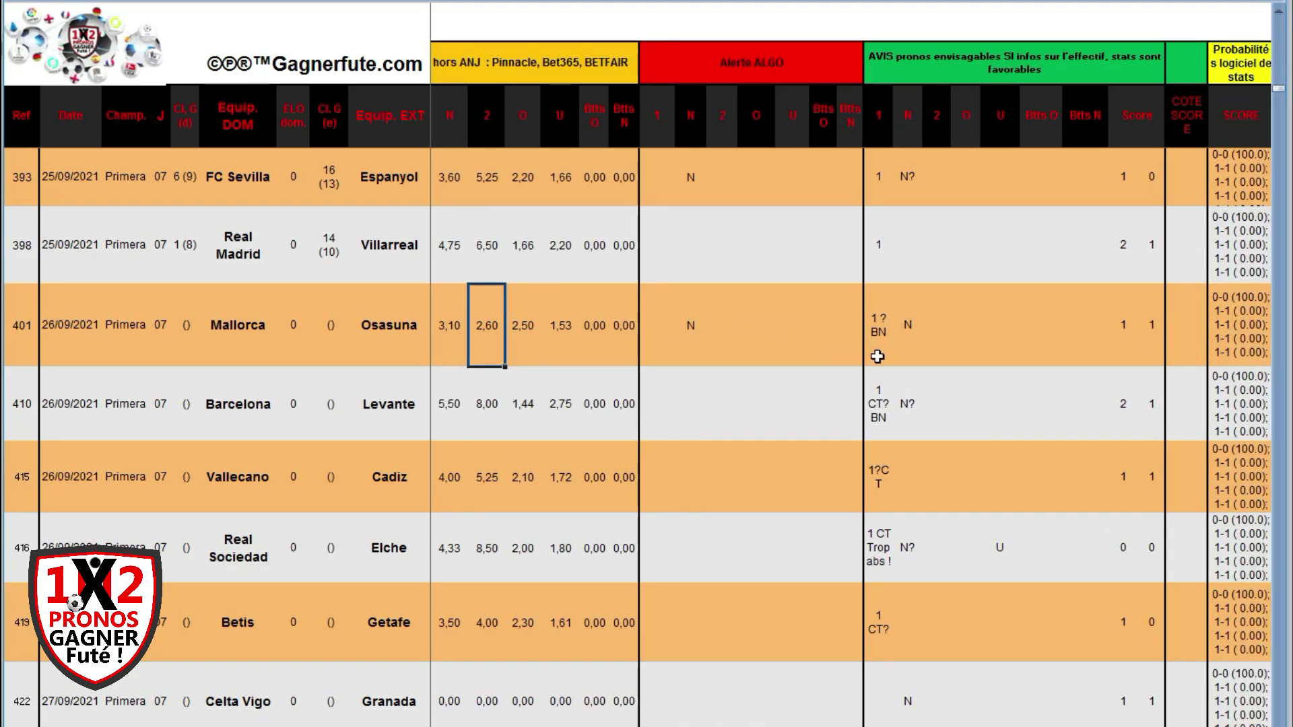
{"action": "left_click", "coordinate": [908, 322]}
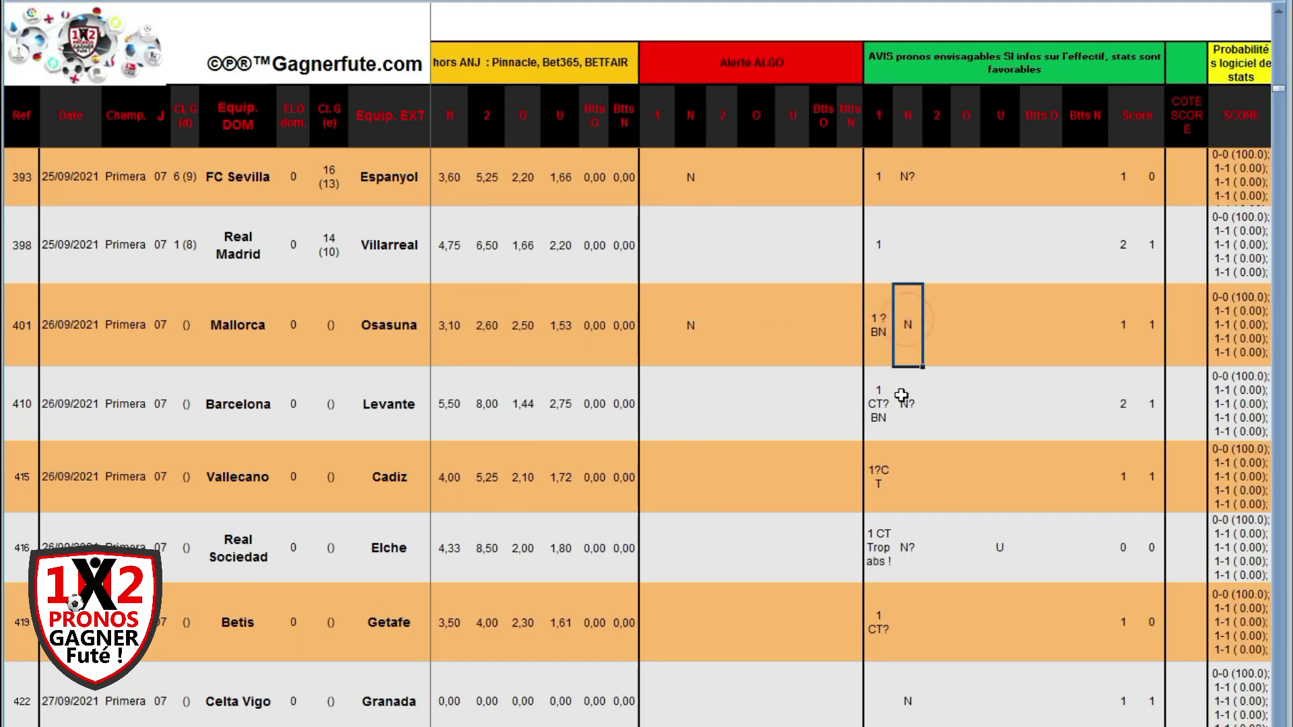
{"action": "left_click", "coordinate": [879, 332]}
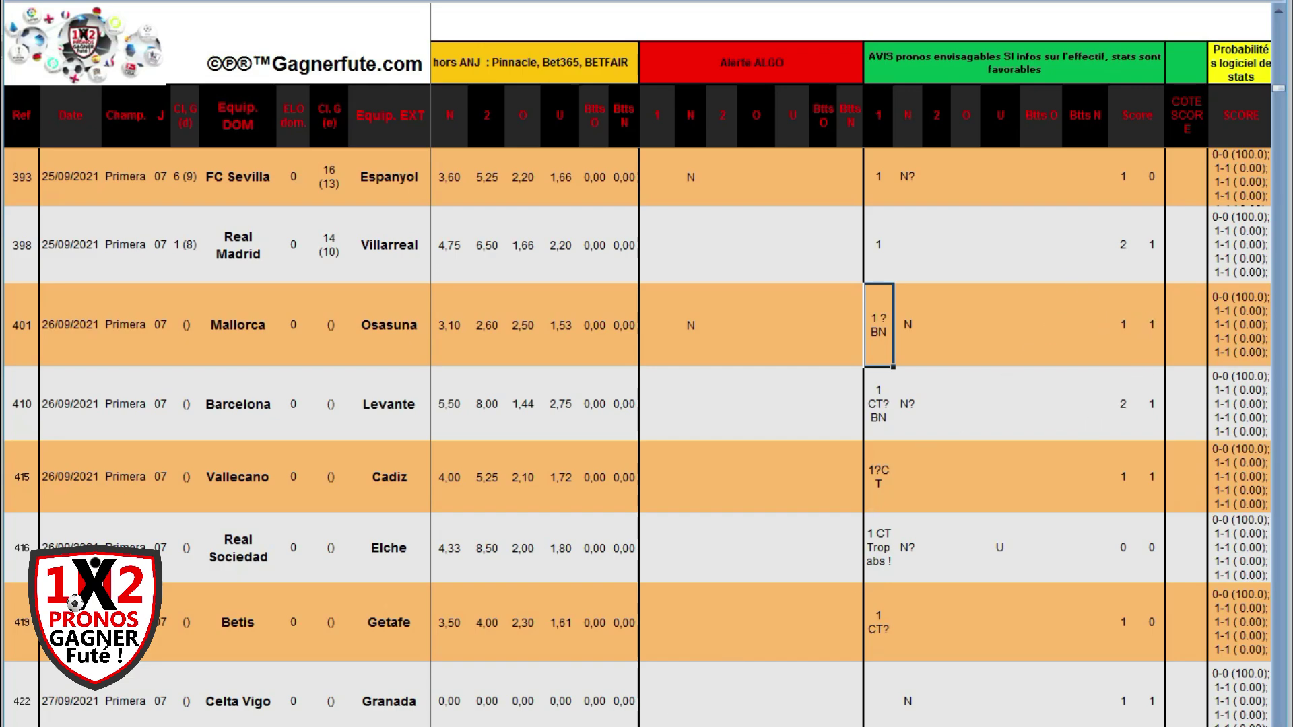
Open the Mallorca–Osasuna history in the statistics software, and review the match's recommendations and Pronostics FRED Tipster row in the spreadsheet
{"action": "left_click", "coordinate": [582, 710]}
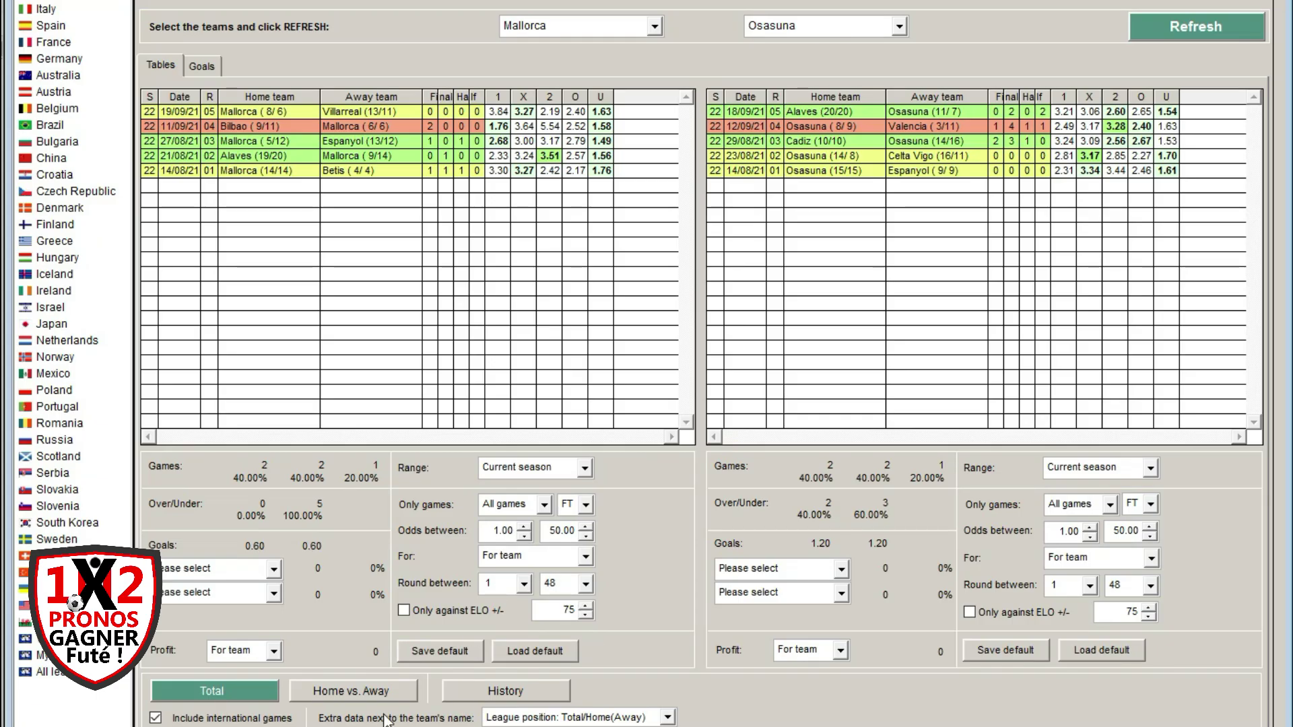
{"action": "left_click", "coordinate": [495, 693]}
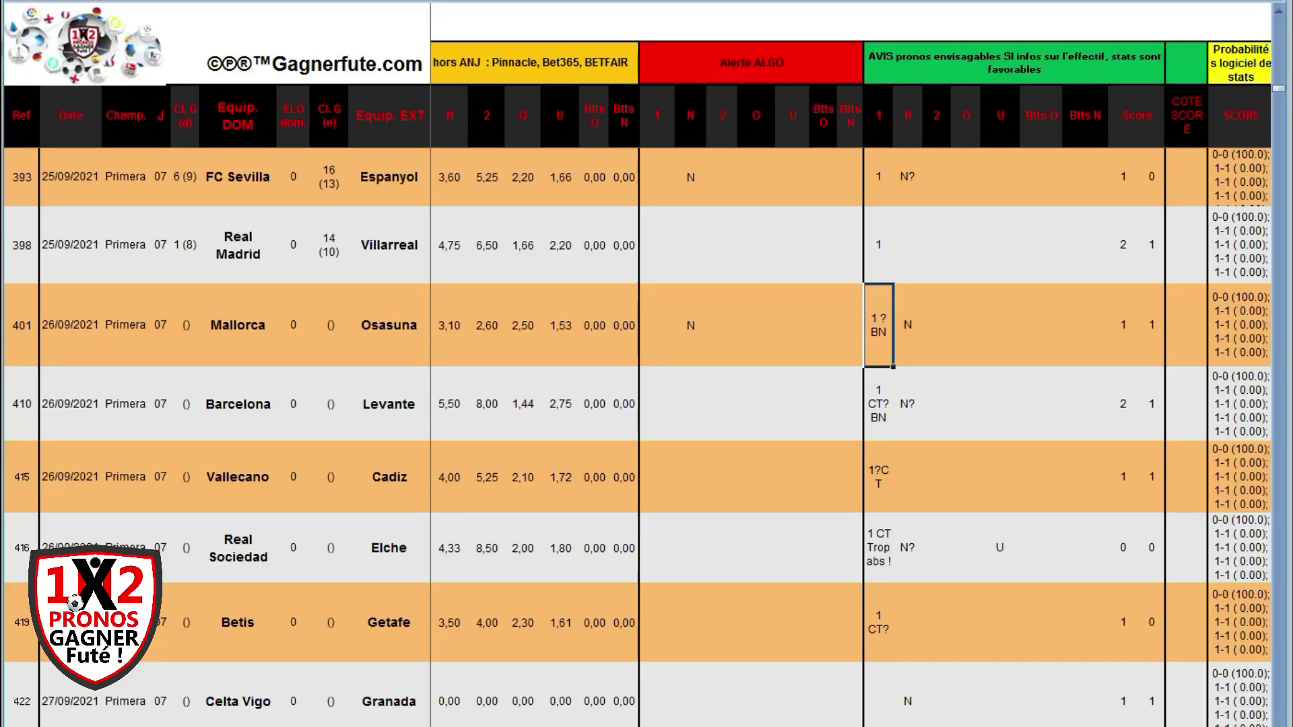
{"action": "scroll", "coordinate": [851, 384], "scroll_direction": "right", "scroll_amount": 5}
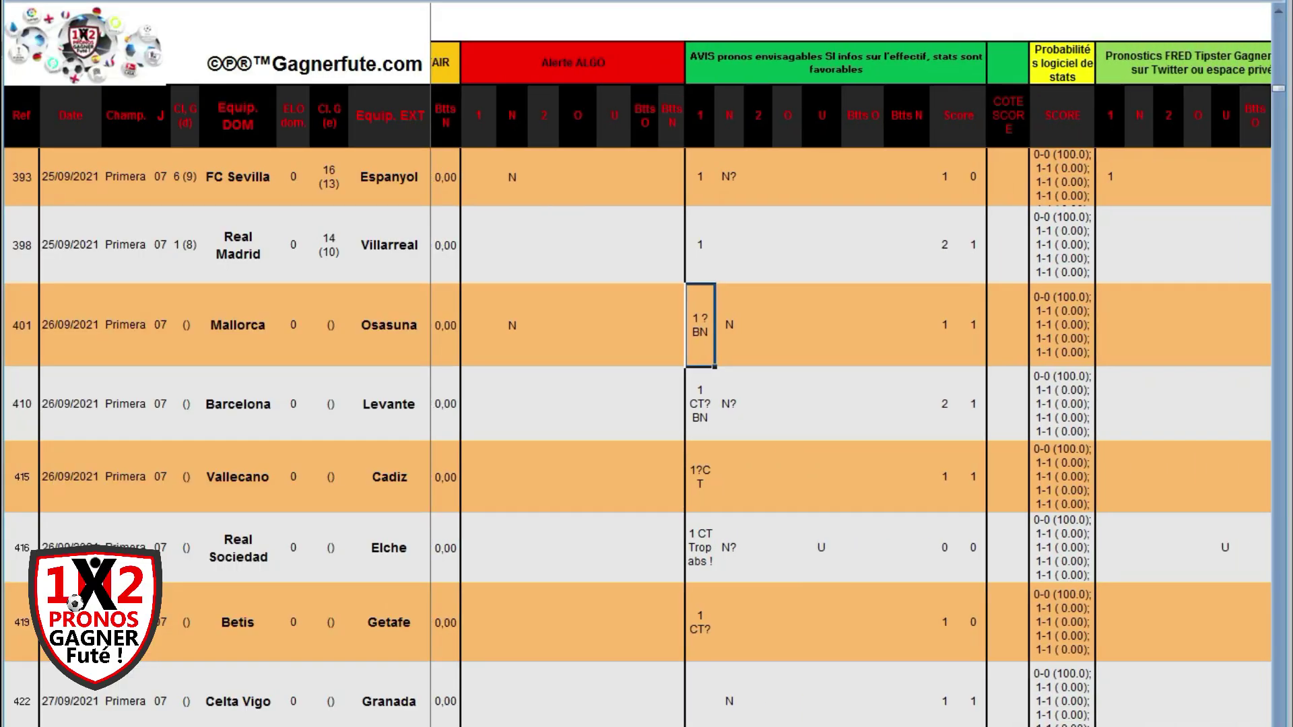
{"action": "scroll", "coordinate": [851, 384], "scroll_direction": "right", "scroll_amount": 2}
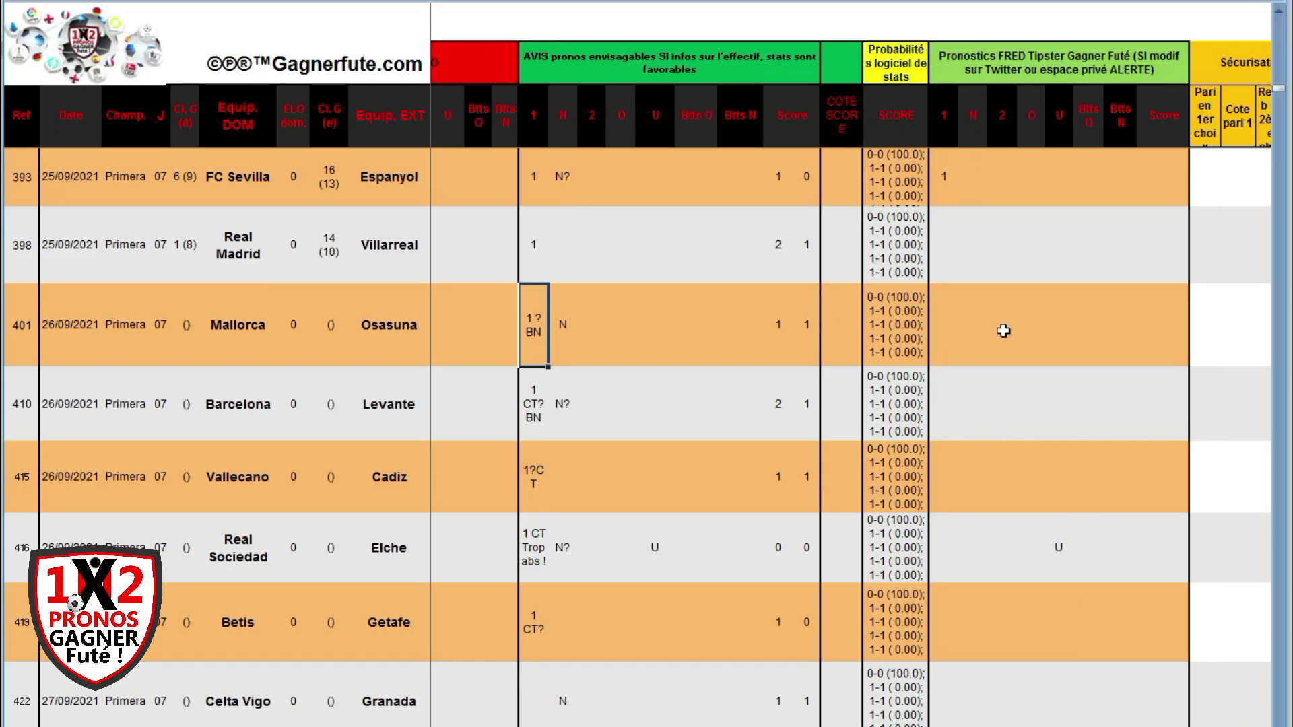
{"action": "scroll", "coordinate": [1010, 606], "scroll_direction": "left", "scroll_amount": 2}
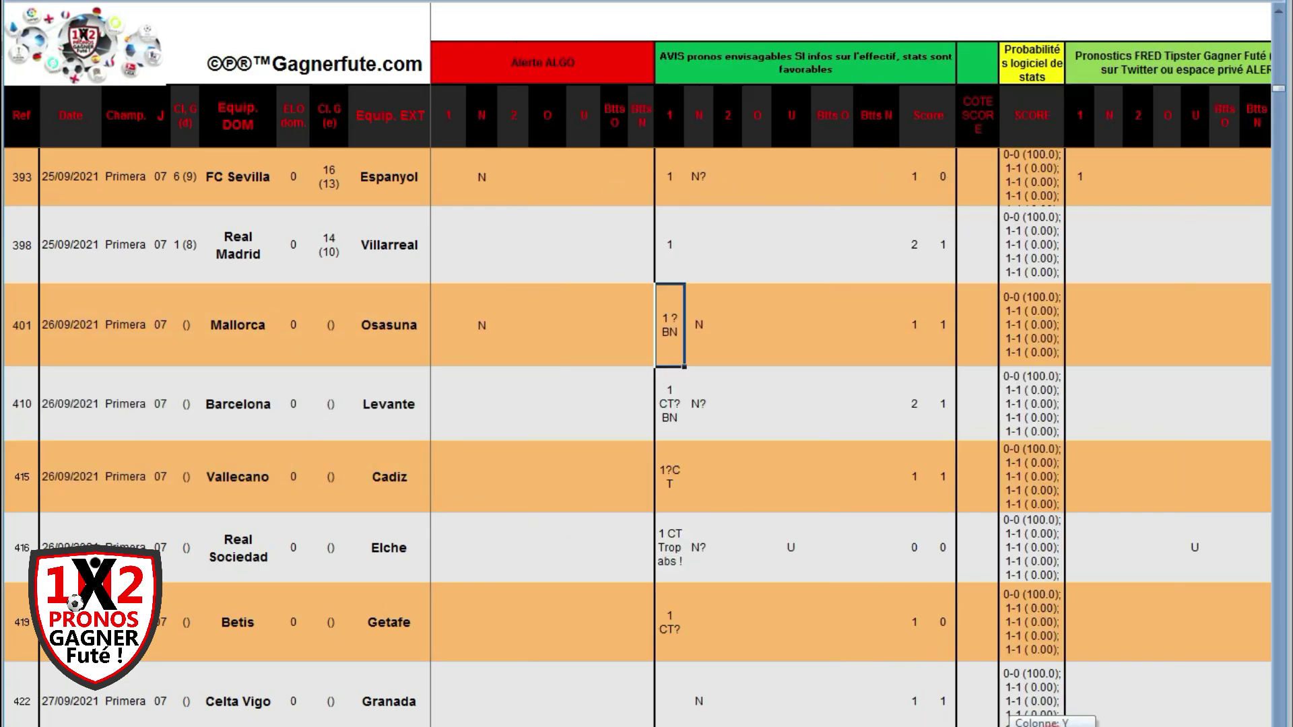
Examine Barcelona–Levante's home-win odds and home-win recommendation in the spreadsheet
{"action": "scroll", "coordinate": [852, 383], "scroll_direction": "left", "scroll_amount": 5}
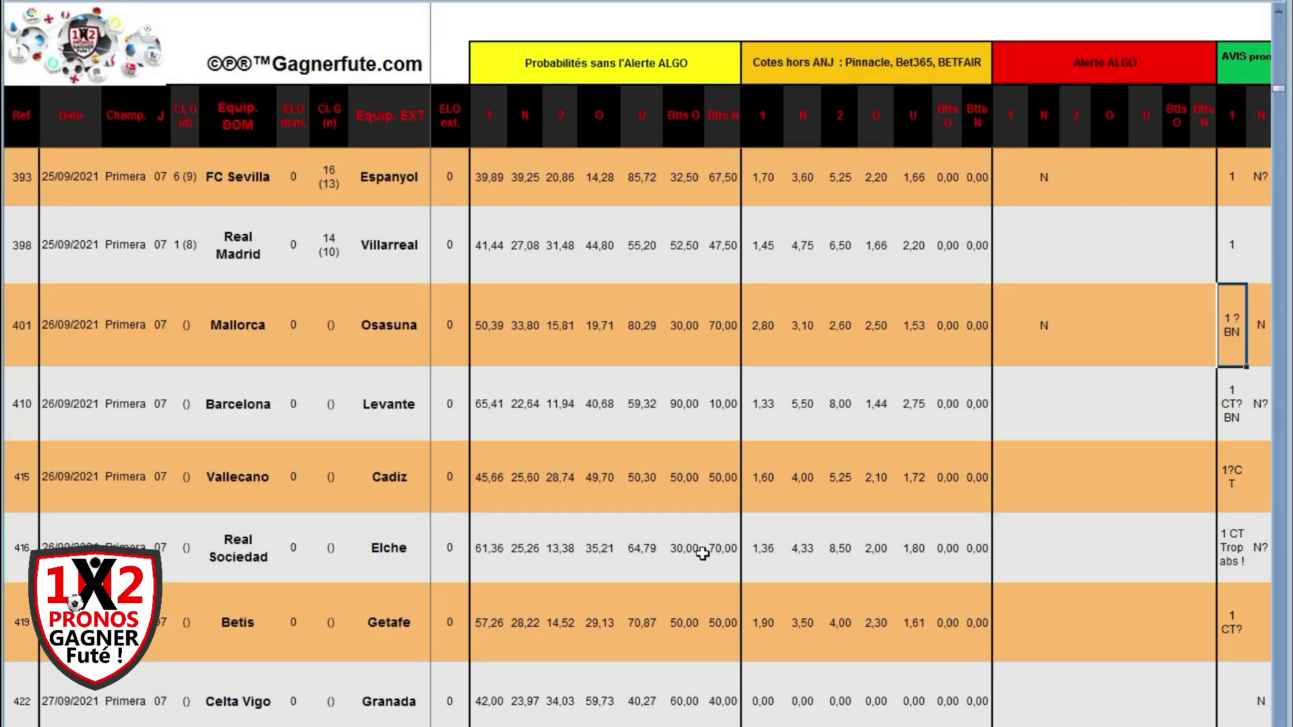
{"action": "left_click", "coordinate": [754, 405]}
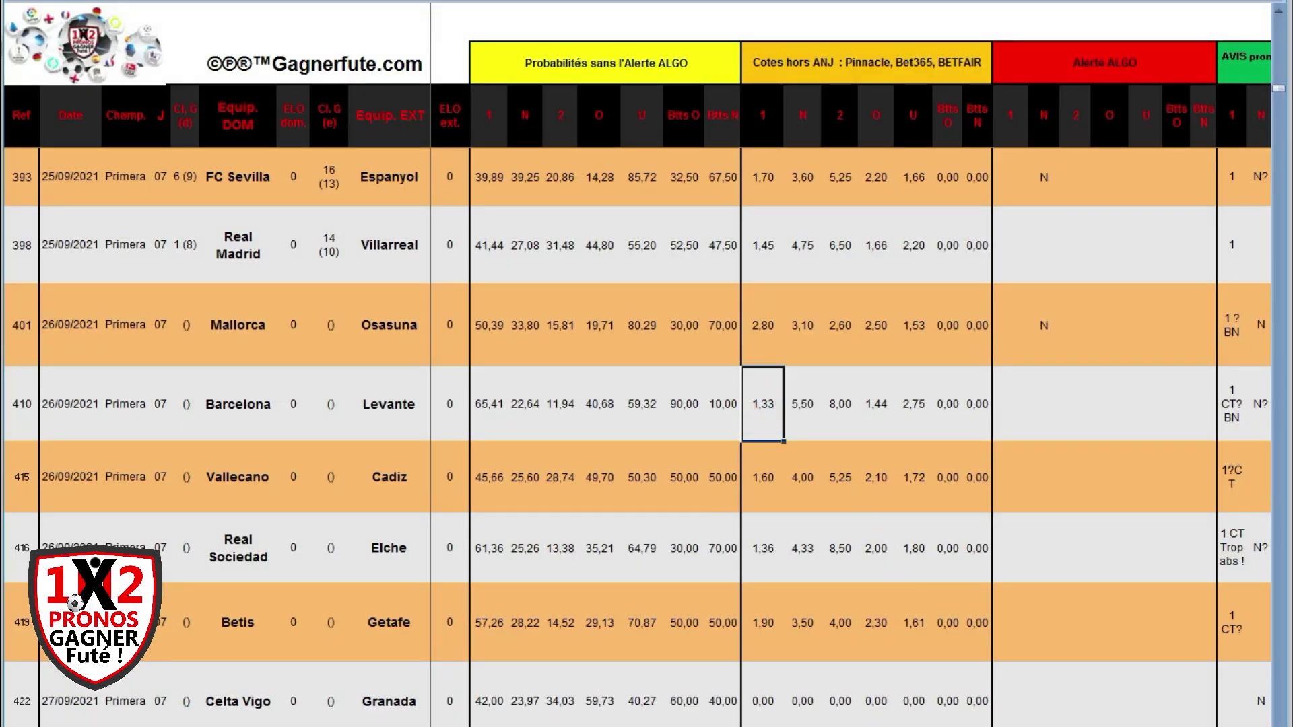
{"action": "scroll", "coordinate": [850, 384], "scroll_direction": "right", "scroll_amount": 7}
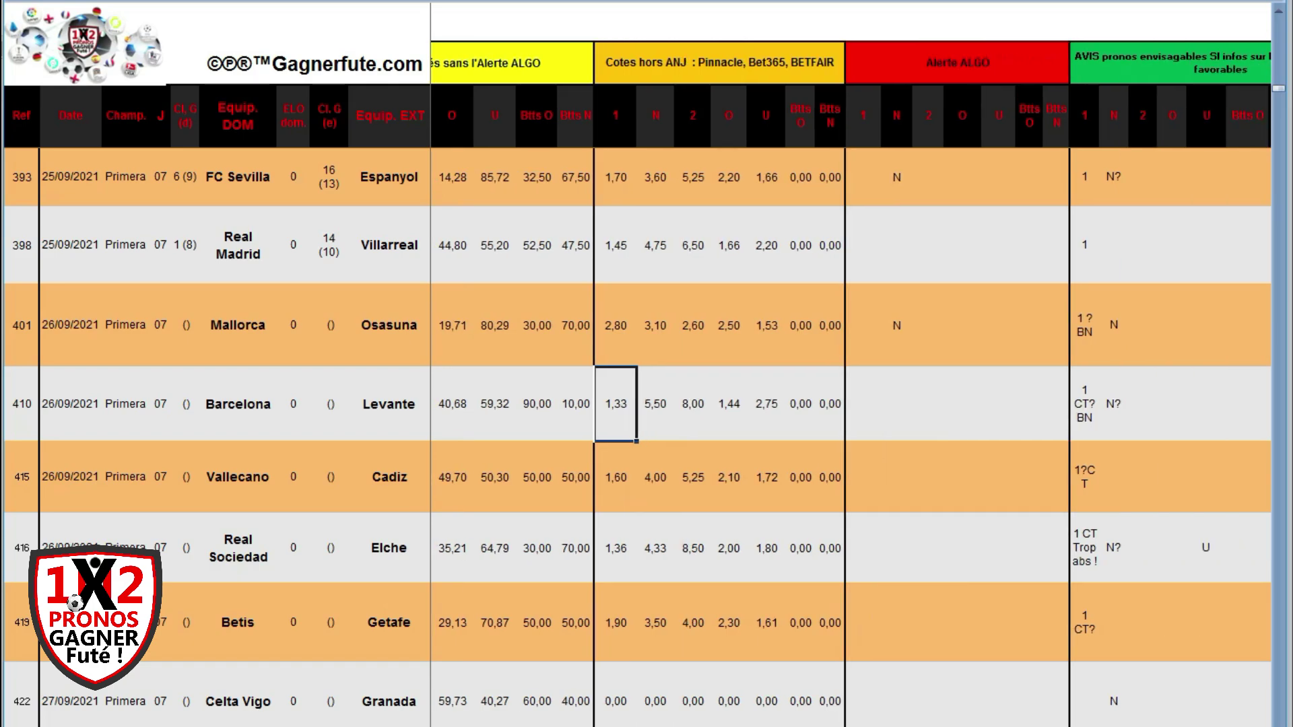
{"action": "scroll", "coordinate": [850, 384], "scroll_direction": "right", "scroll_amount": 5}
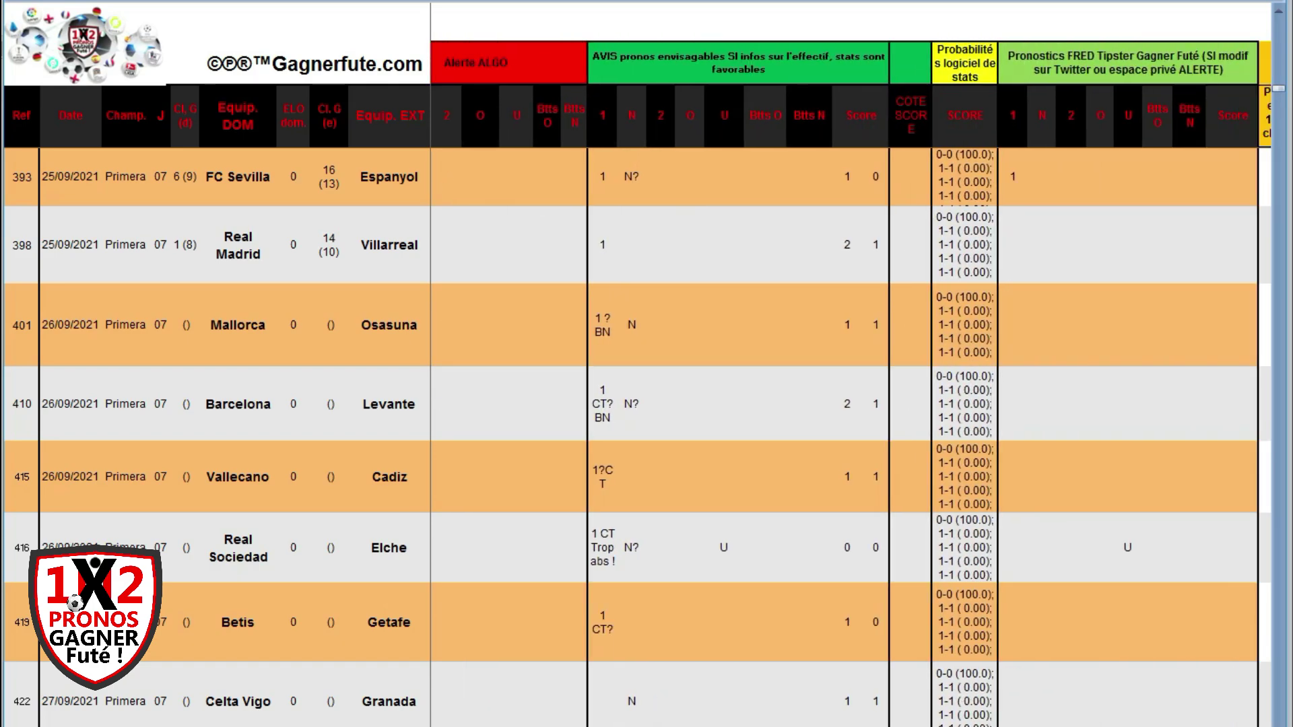
{"action": "left_click", "coordinate": [606, 403]}
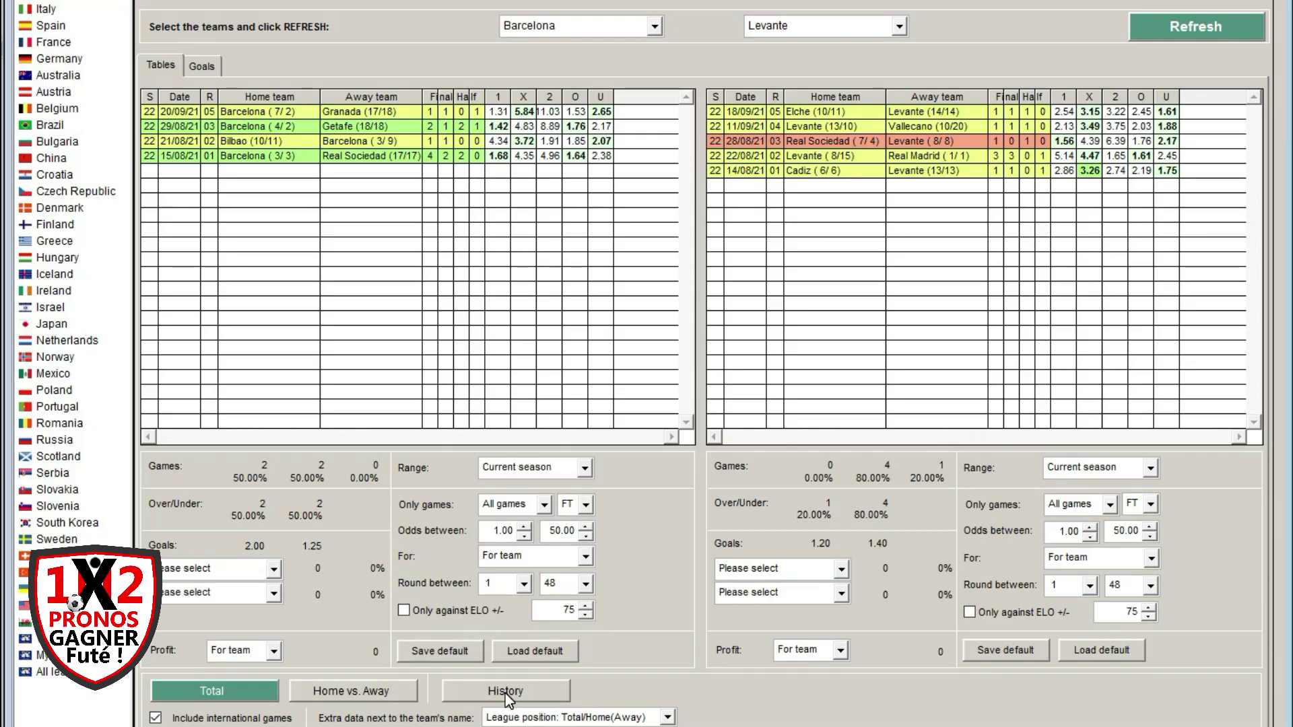
Open the Barcelona–Levante history in the statistics software and check the match's draw recommendation in the spreadsheet
{"action": "left_click", "coordinate": [505, 691]}
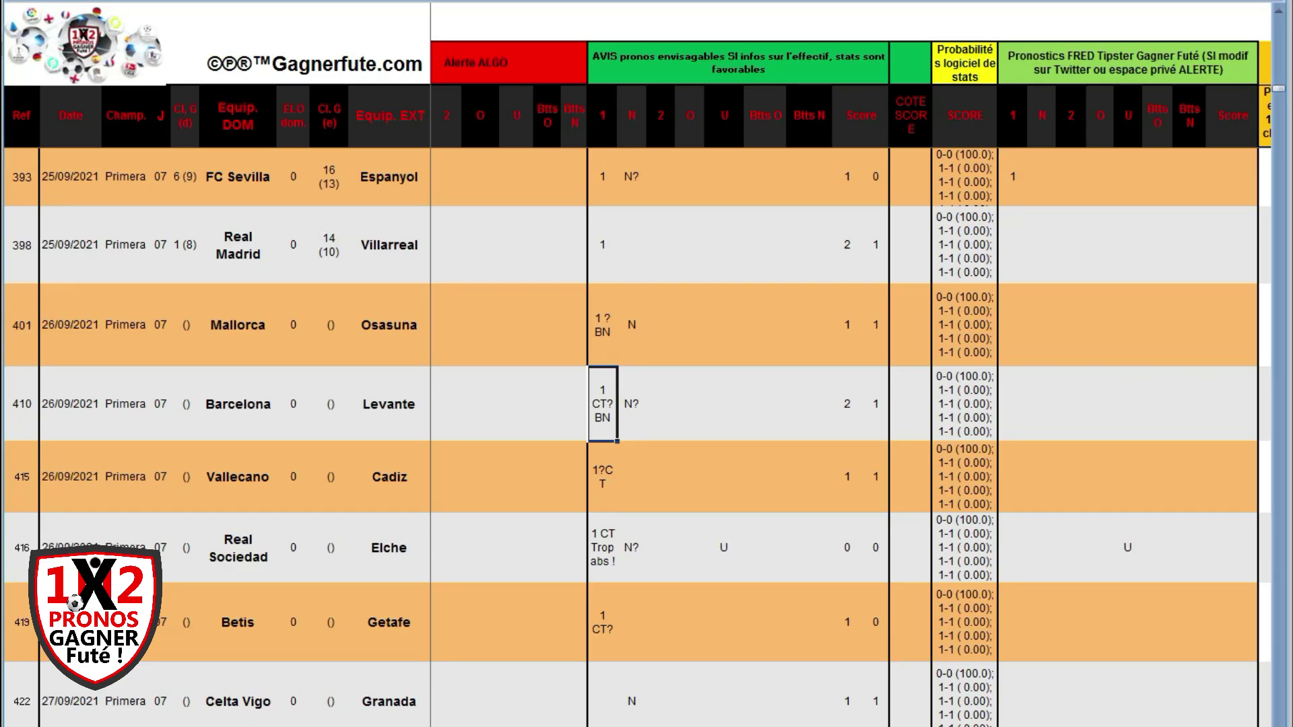
{"action": "left_click", "coordinate": [630, 394]}
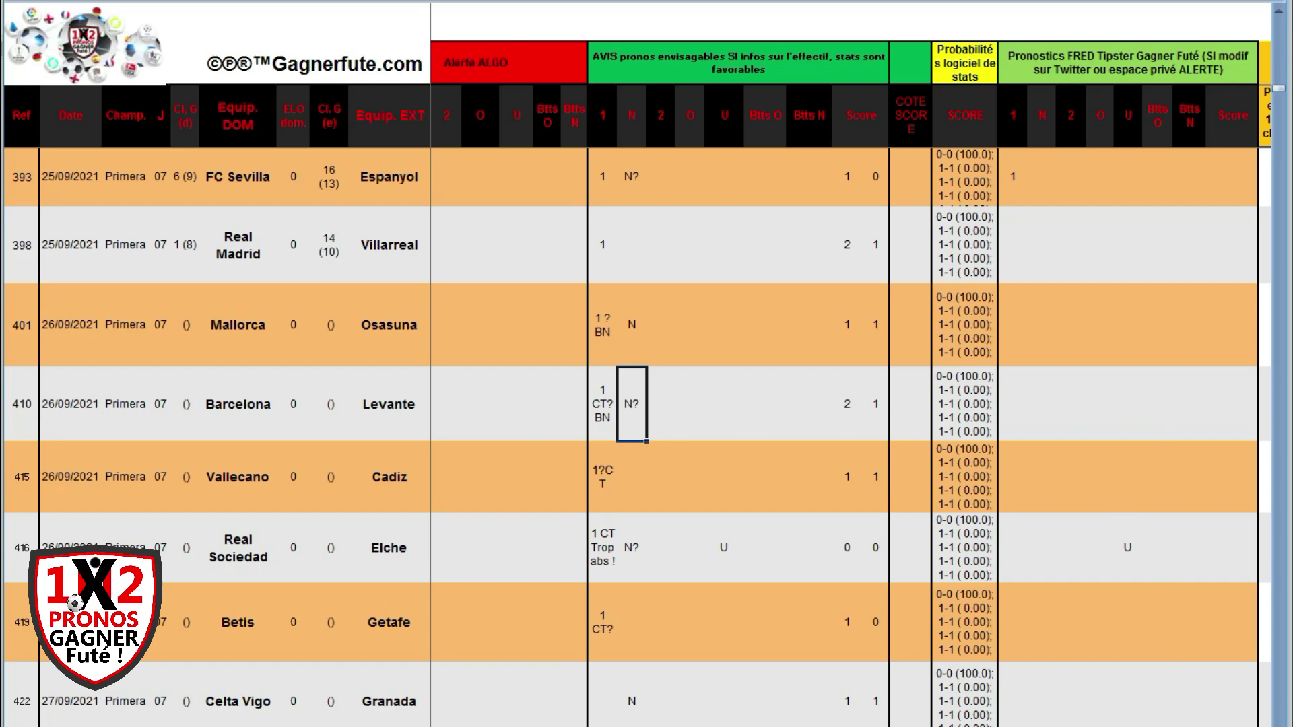
Examine Vallecano–Cadiz's home-win odds and home-win recommendation, along with its row in the Pronostics FRED Tipster section
{"action": "scroll", "coordinate": [851, 384], "scroll_direction": "left", "scroll_amount": 5}
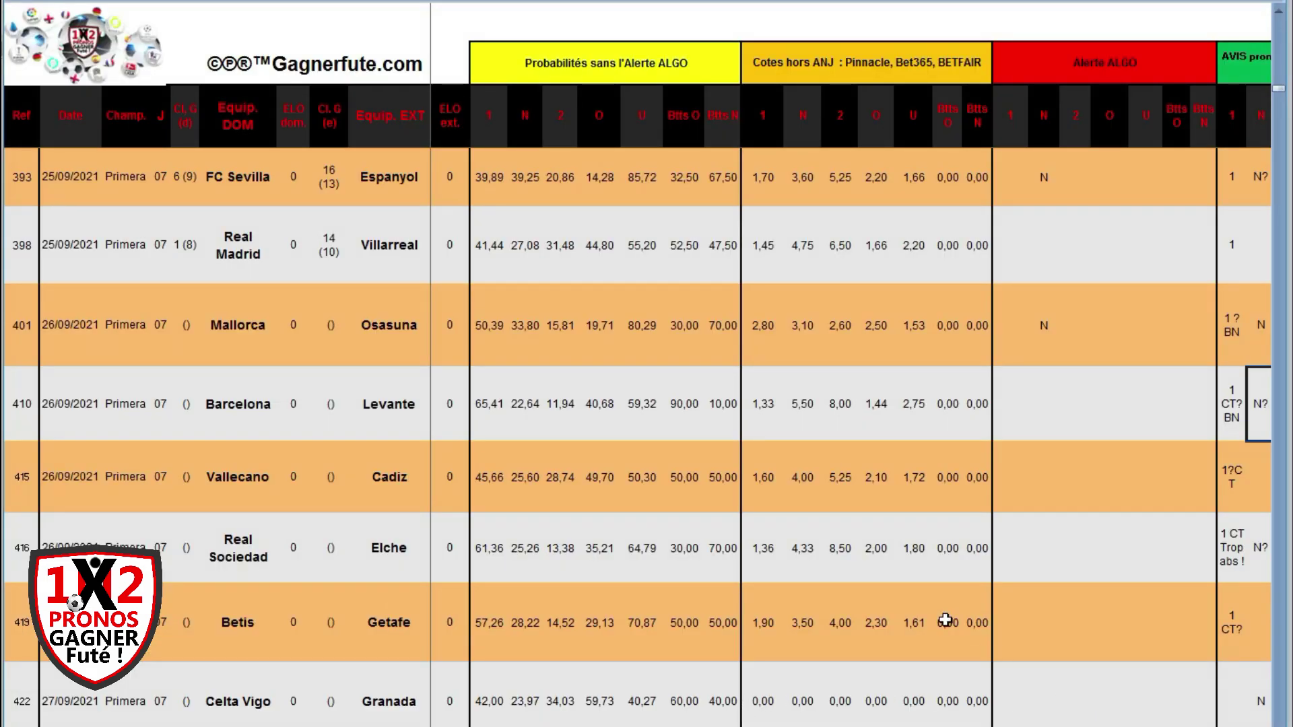
{"action": "left_click", "coordinate": [763, 481]}
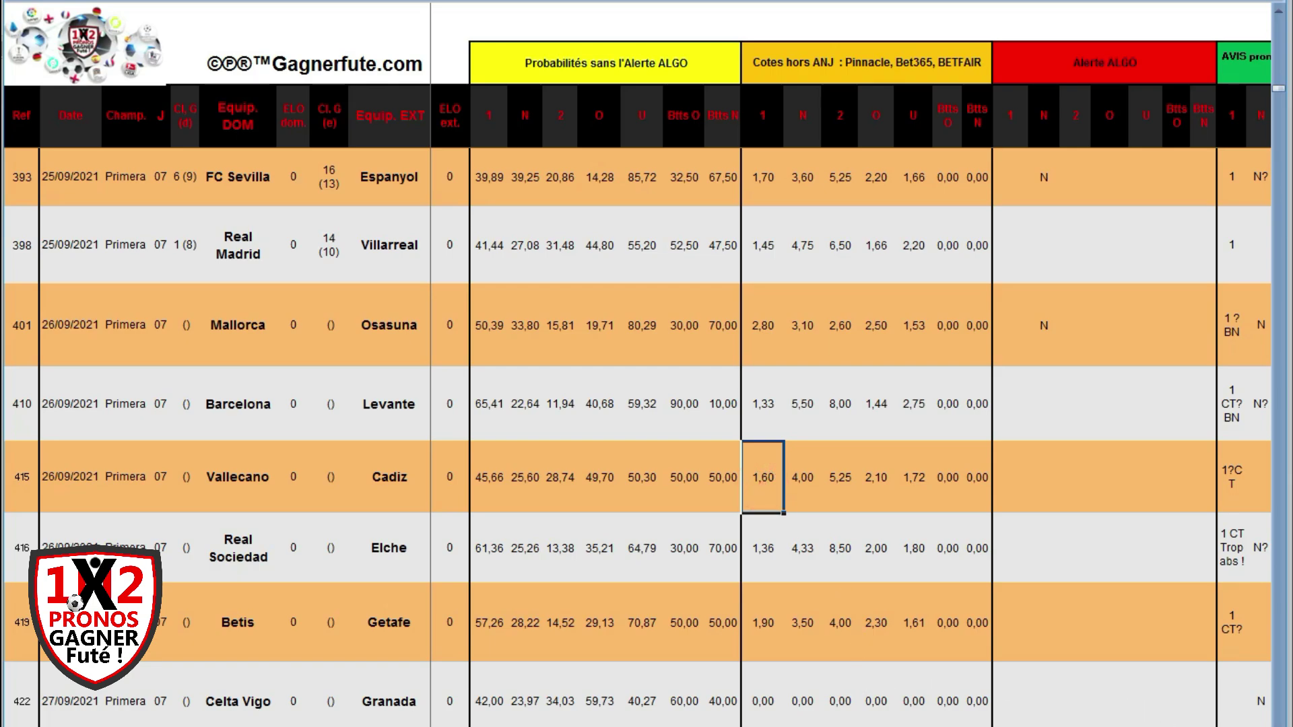
{"action": "scroll", "coordinate": [851, 383], "scroll_direction": "right", "scroll_amount": 6}
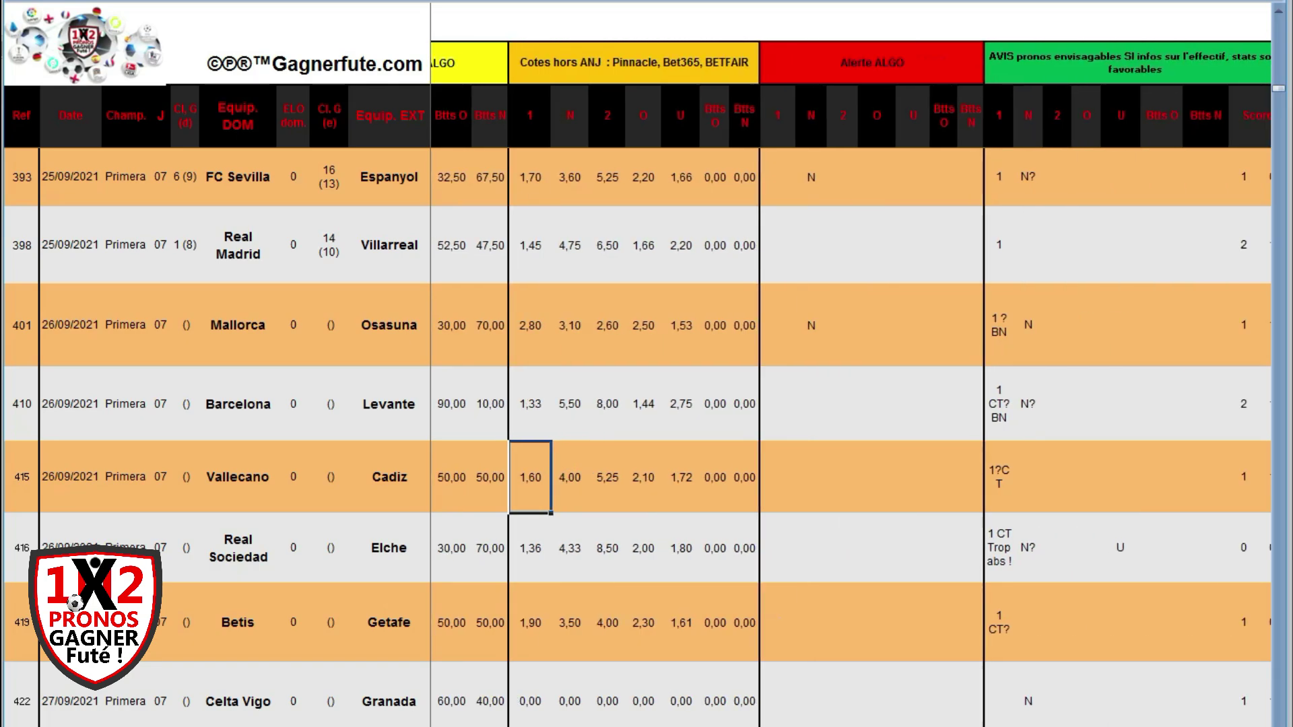
{"action": "scroll", "coordinate": [1261, 722], "scroll_direction": "right", "scroll_amount": 1}
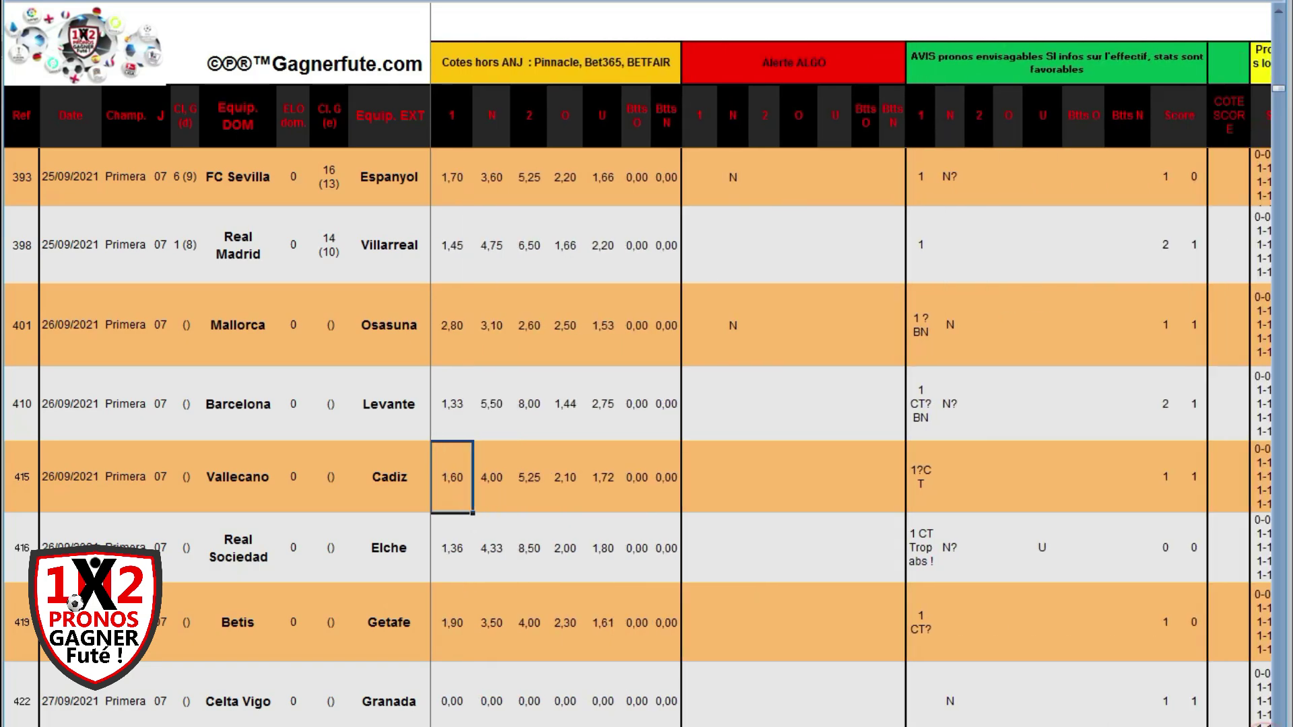
{"action": "left_click", "coordinate": [921, 494]}
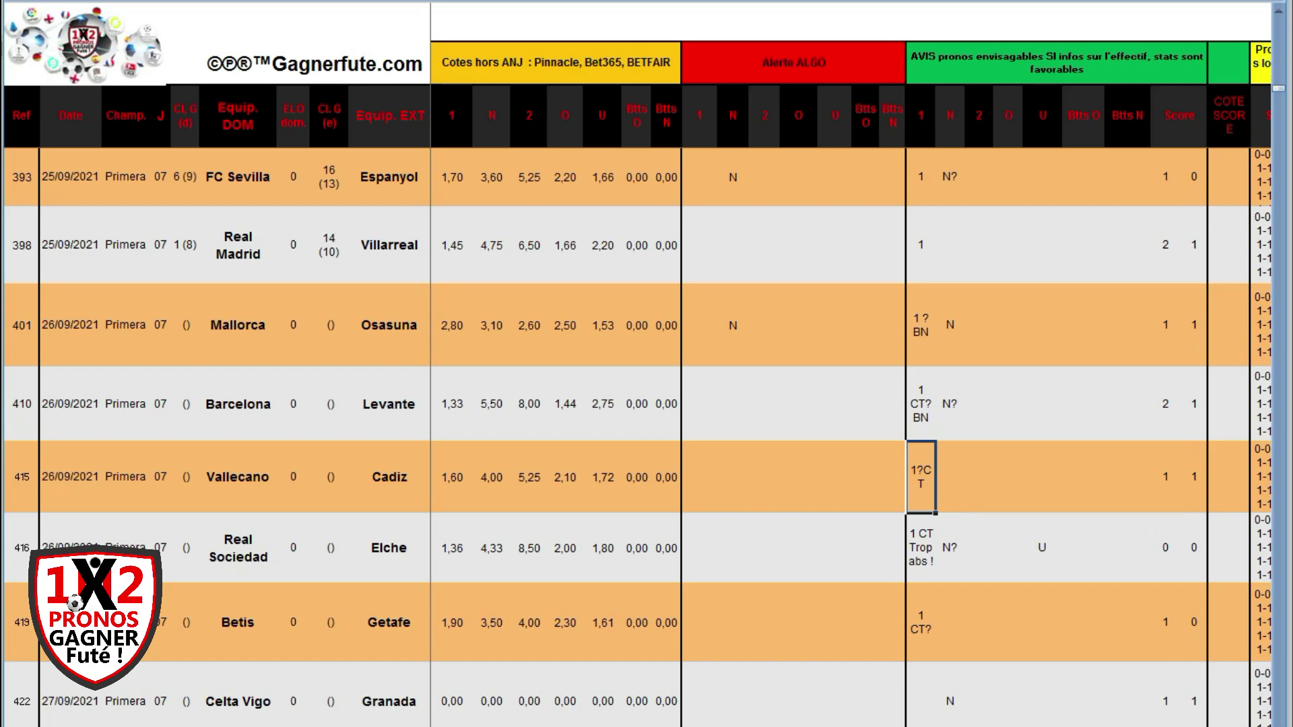
{"action": "scroll", "coordinate": [852, 384], "scroll_direction": "right", "scroll_amount": 5}
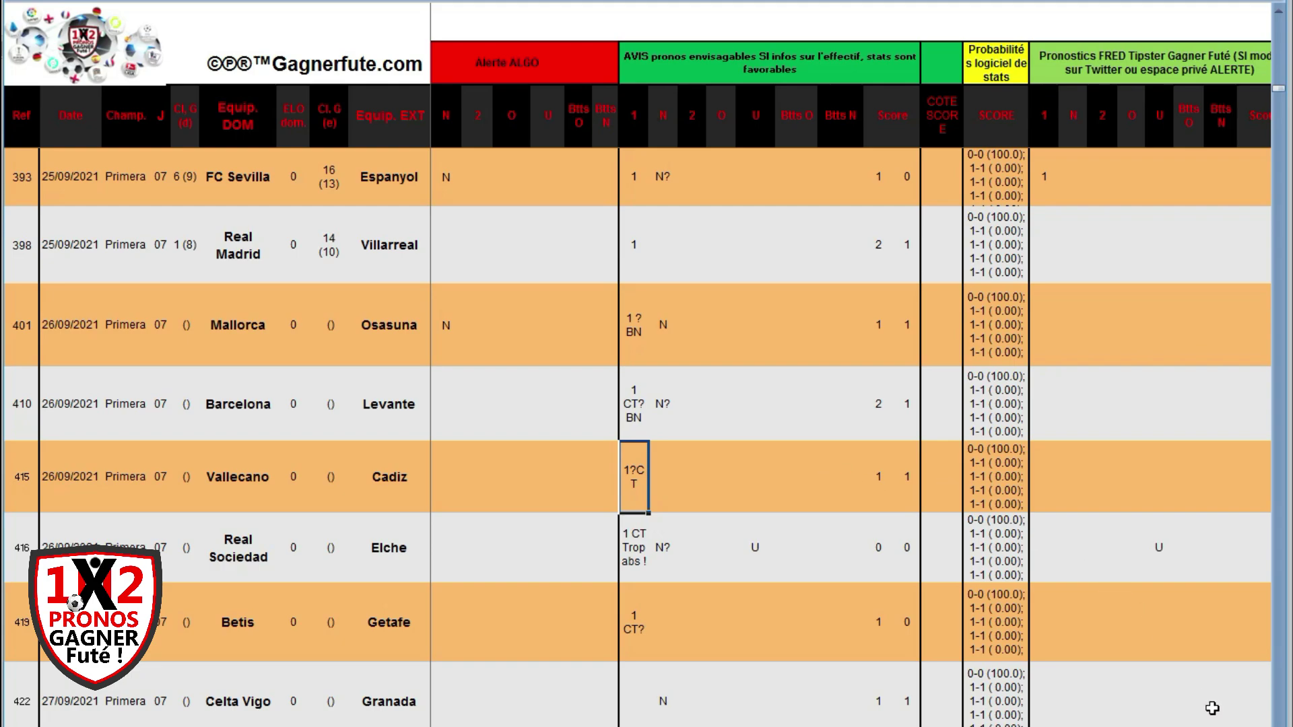
{"action": "scroll", "coordinate": [851, 384], "scroll_direction": "right", "scroll_amount": 2}
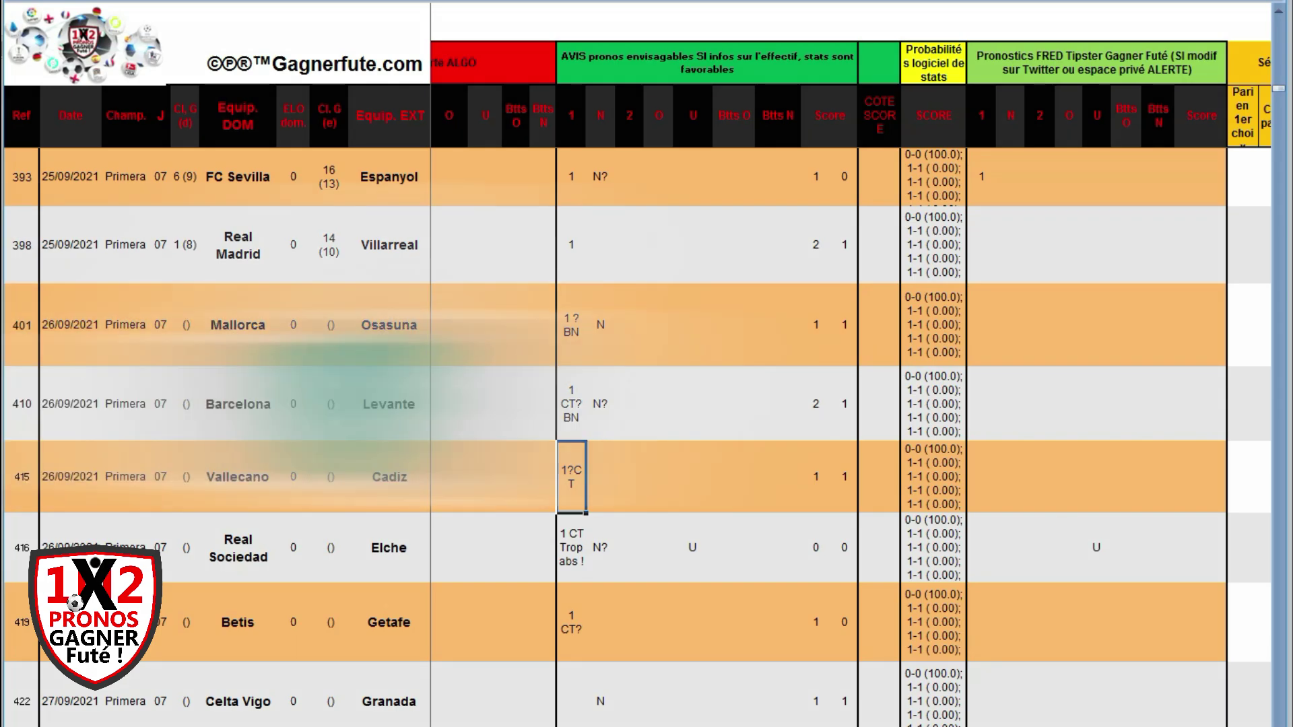
Examine Real Sociedad–Elche's home-win odds, its home-win and draw recommendations, and its Pronostics FRED Tipster pick
{"action": "scroll", "coordinate": [862, 384], "scroll_direction": "left", "scroll_amount": 5}
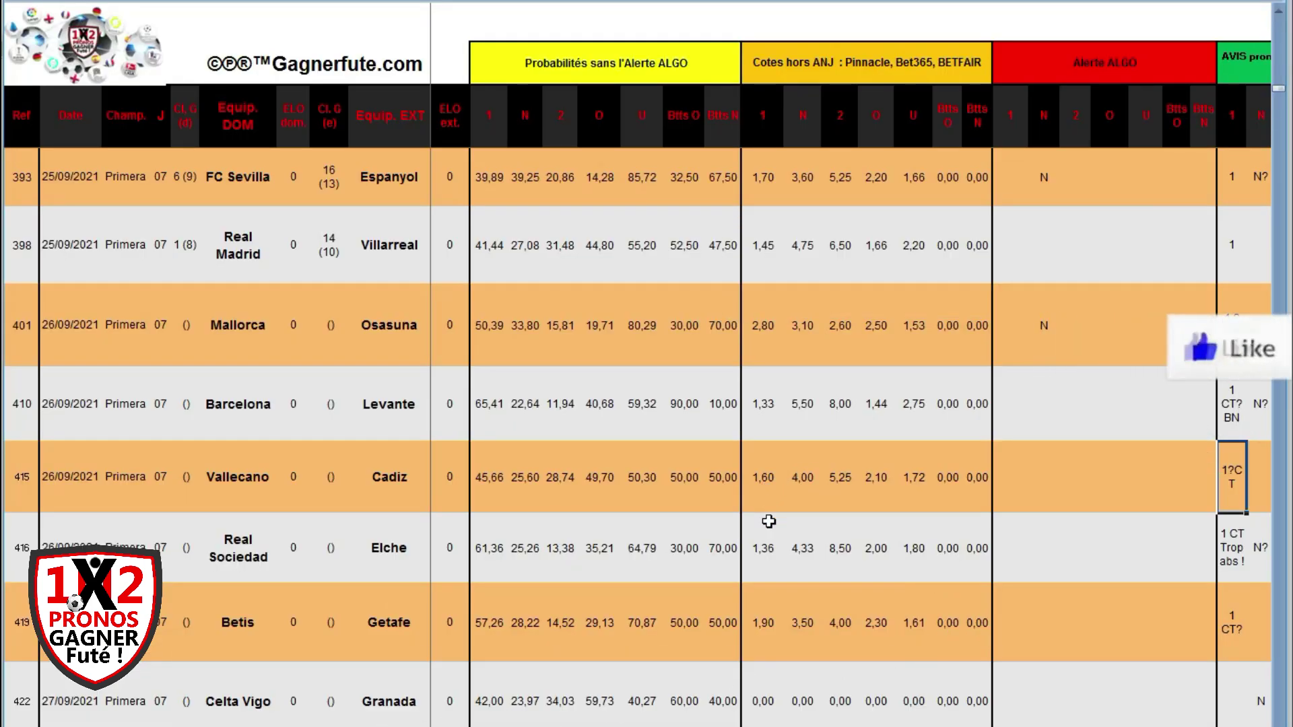
{"action": "left_click", "coordinate": [763, 574]}
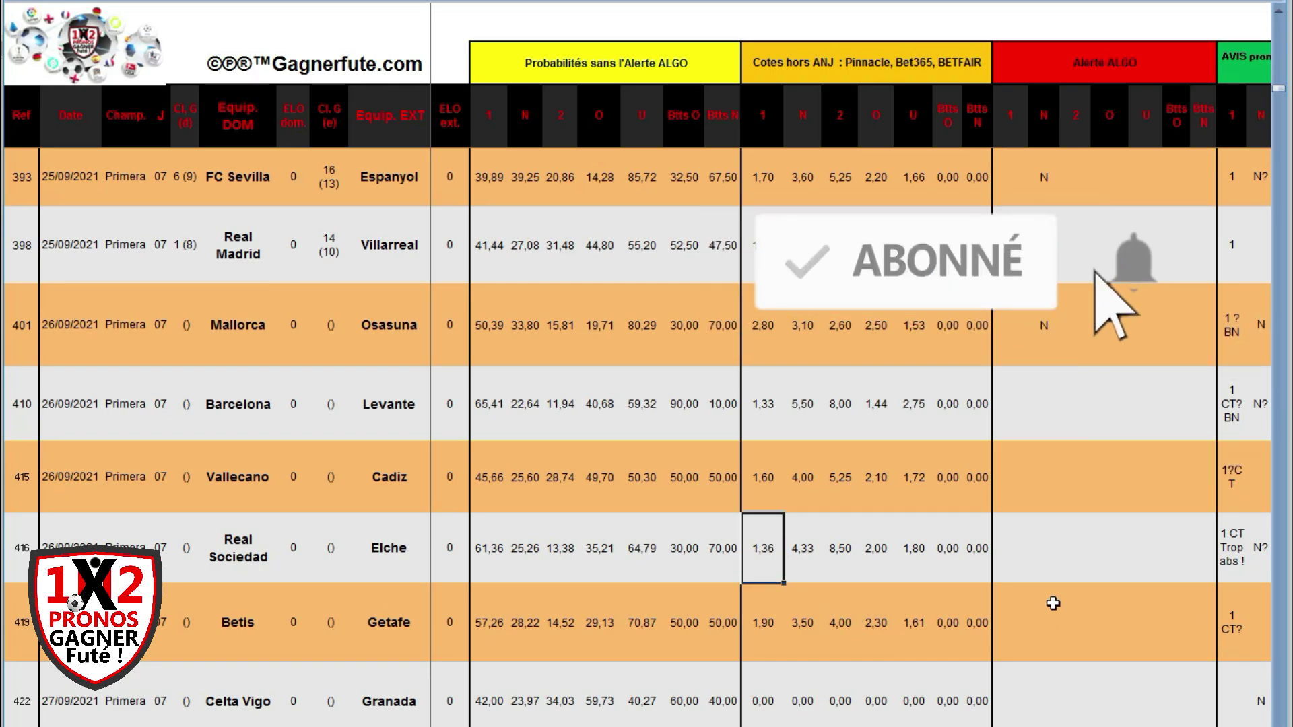
{"action": "scroll", "coordinate": [851, 384], "scroll_direction": "right", "scroll_amount": 4}
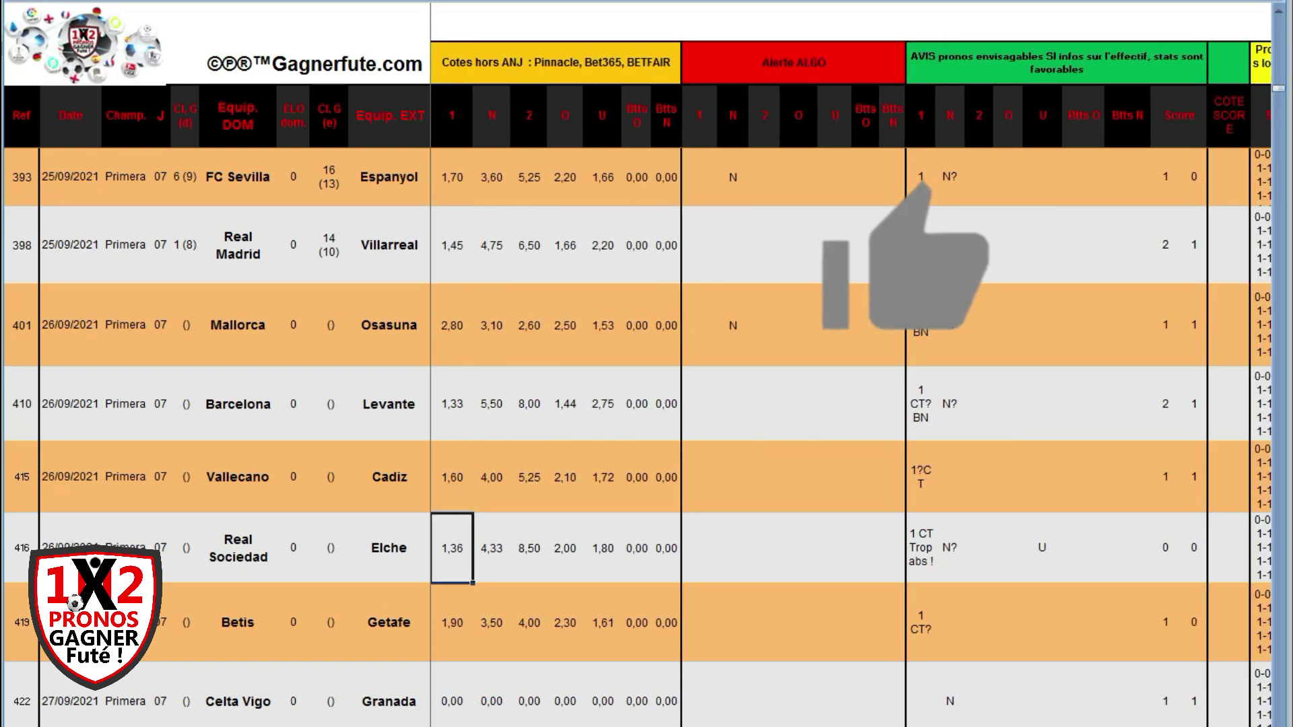
{"action": "scroll", "coordinate": [850, 384], "scroll_direction": "right", "scroll_amount": 2}
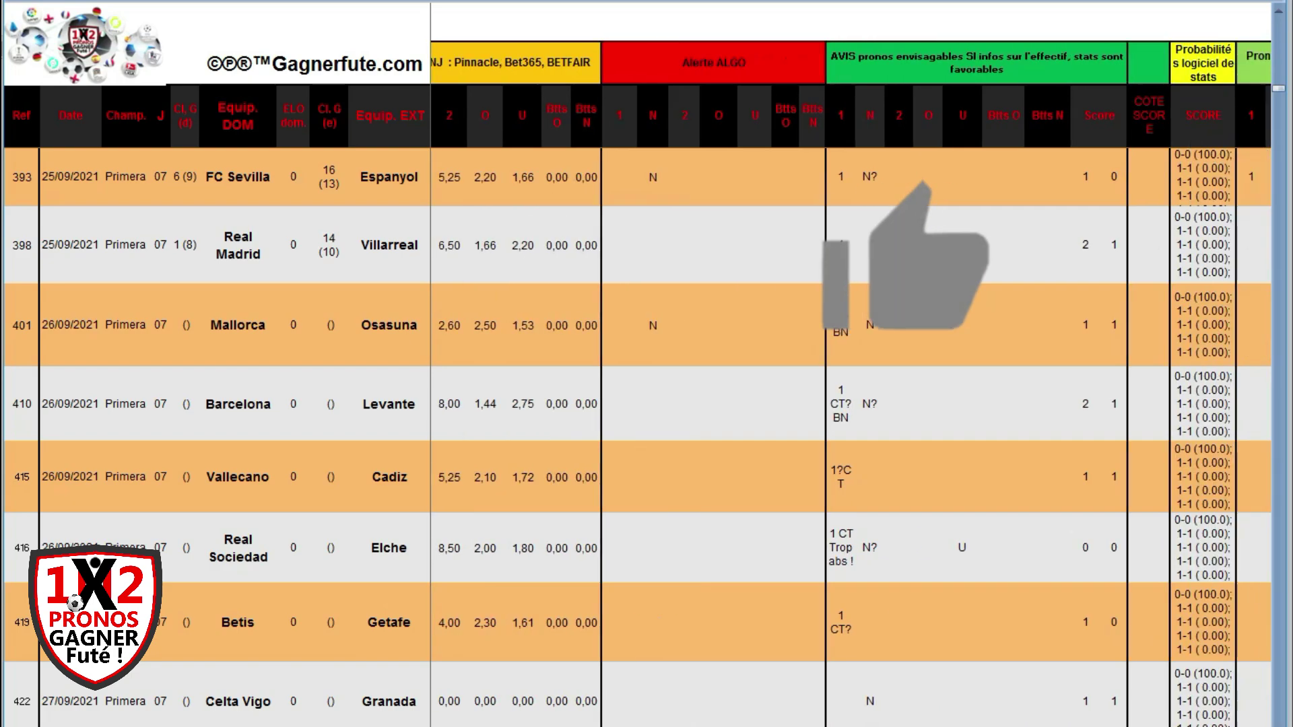
{"action": "left_click", "coordinate": [841, 539]}
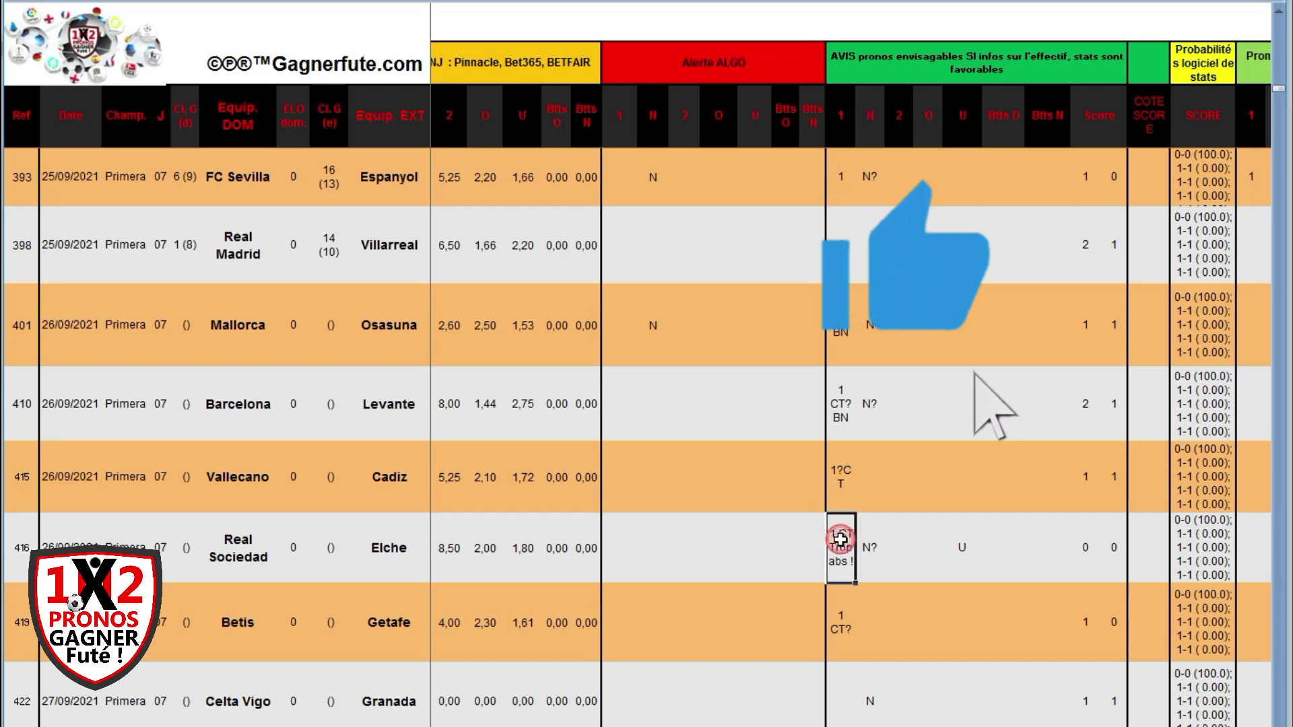
{"action": "left_click", "coordinate": [871, 555]}
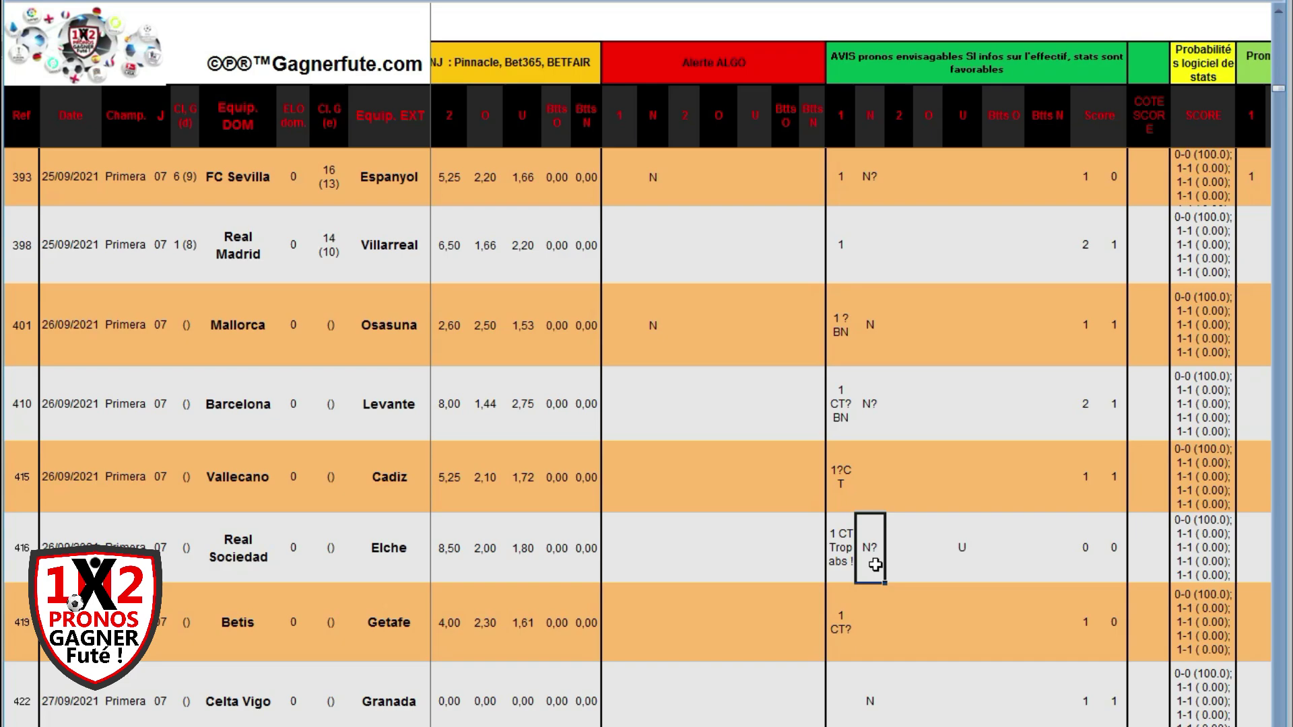
{"action": "scroll", "coordinate": [875, 564], "scroll_direction": "right", "scroll_amount": 3}
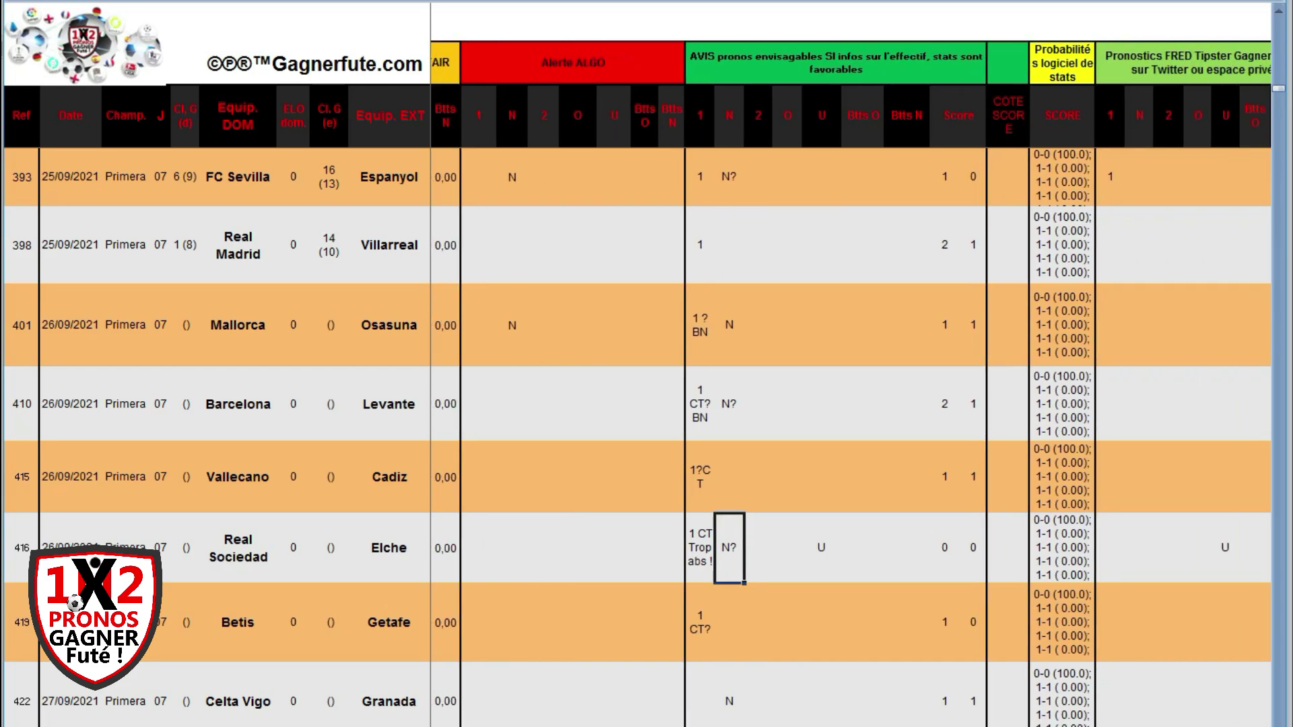
{"action": "scroll", "coordinate": [1091, 640], "scroll_direction": "right", "scroll_amount": 4}
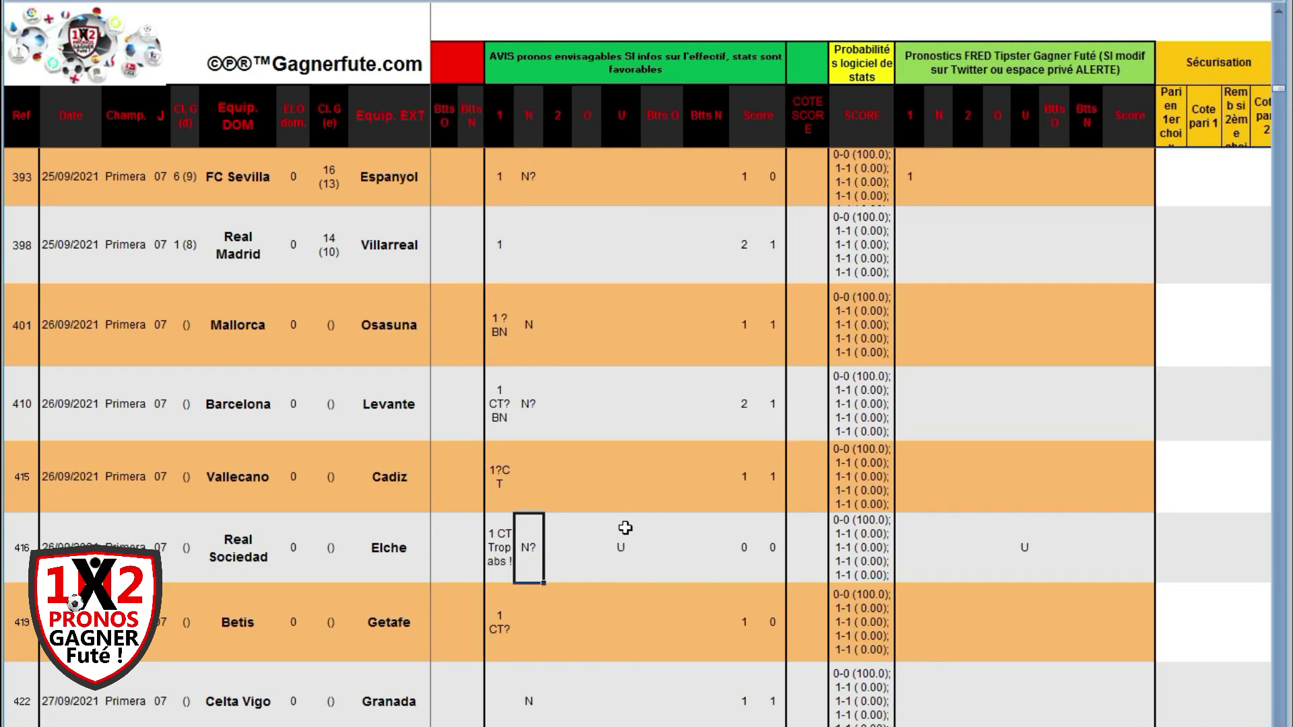
Compare Real Sociedad–Elche's under (U) recommendation with its under pick in the Pronostics FRED Tipster section
{"action": "left_click", "coordinate": [622, 530]}
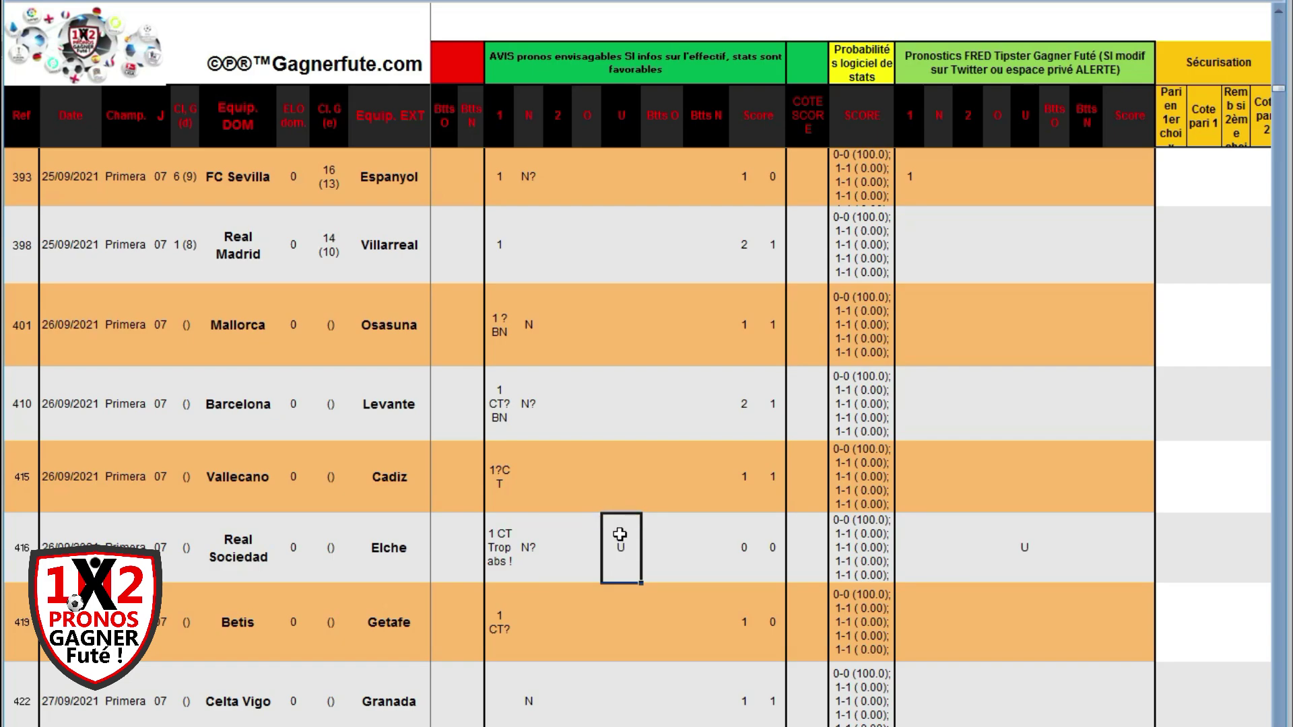
{"action": "left_click", "coordinate": [1023, 551]}
{"action": "type", "text": "U"}
{"action": "key", "text": "Home"}
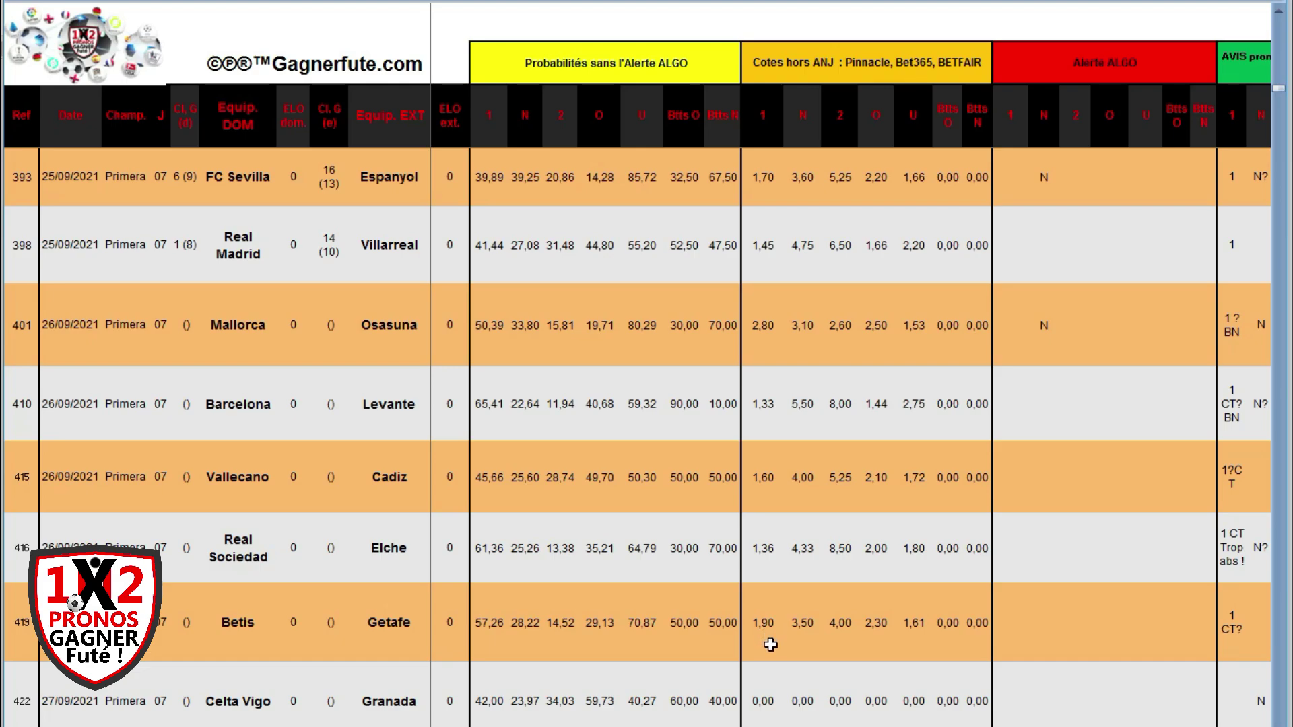
Examine Betis–Getafe's home-win odds, its home-win recommendation and its predicted score in the AVIS section
{"action": "left_click", "coordinate": [770, 636]}
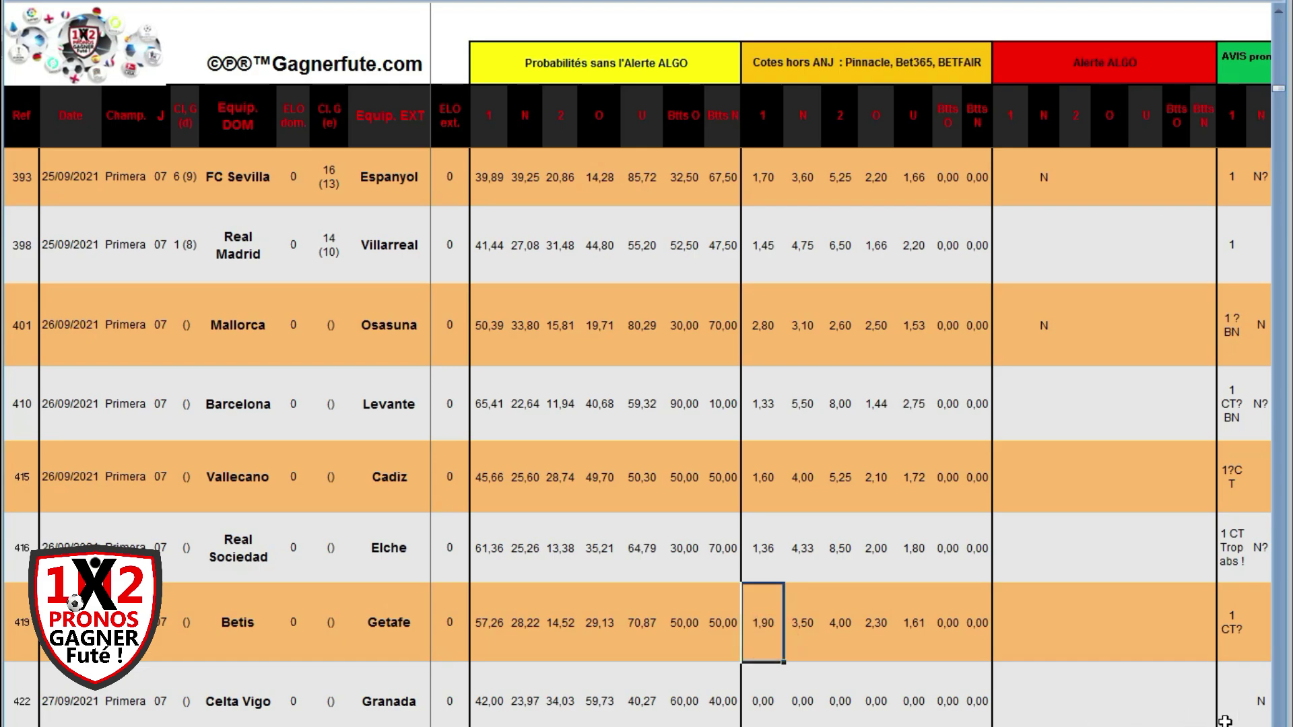
{"action": "scroll", "coordinate": [851, 383], "scroll_direction": "right", "scroll_amount": 8}
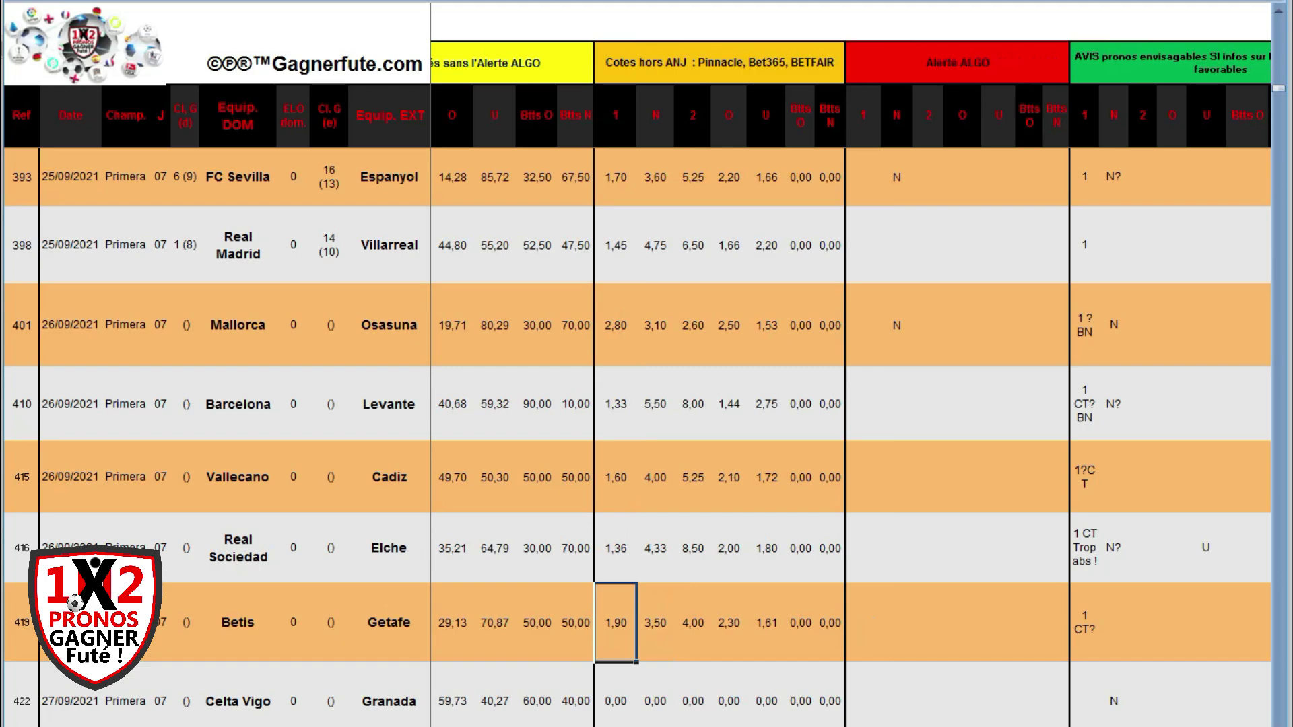
{"action": "scroll", "coordinate": [851, 383], "scroll_direction": "right", "scroll_amount": 2}
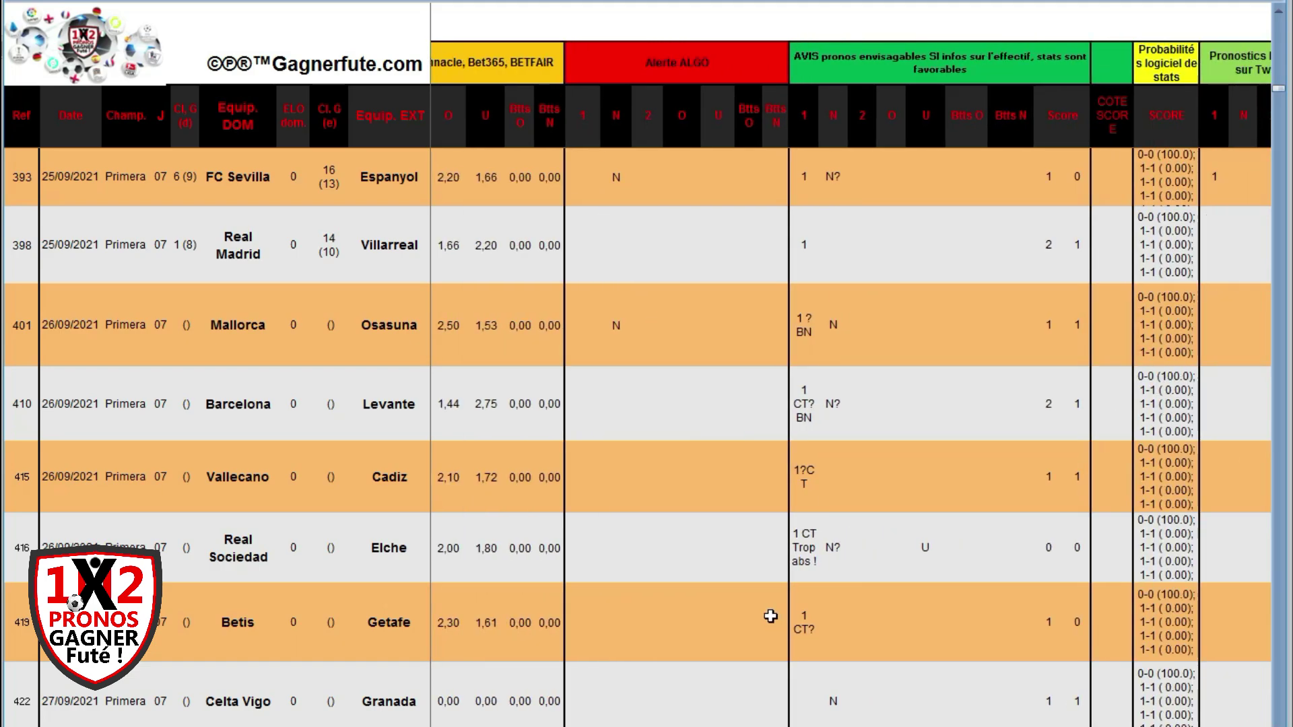
{"action": "left_click", "coordinate": [810, 625]}
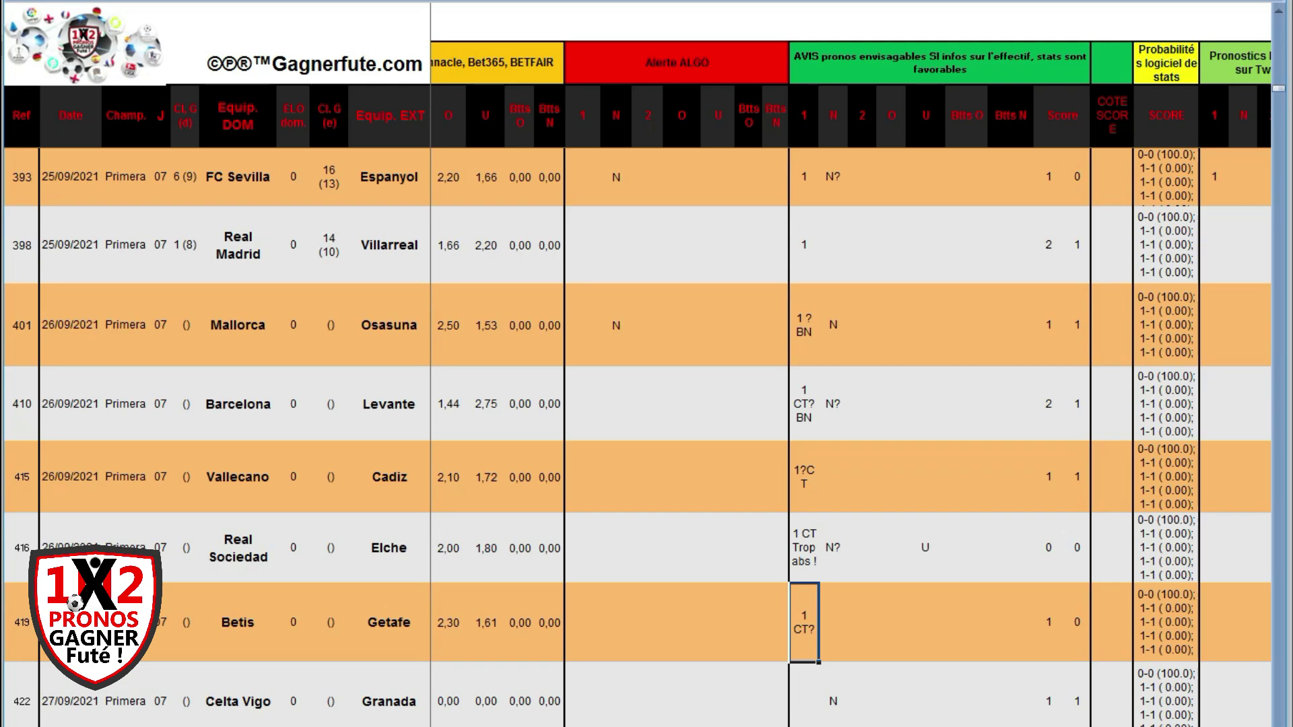
{"action": "scroll", "coordinate": [739, 384], "scroll_direction": "right", "scroll_amount": 8}
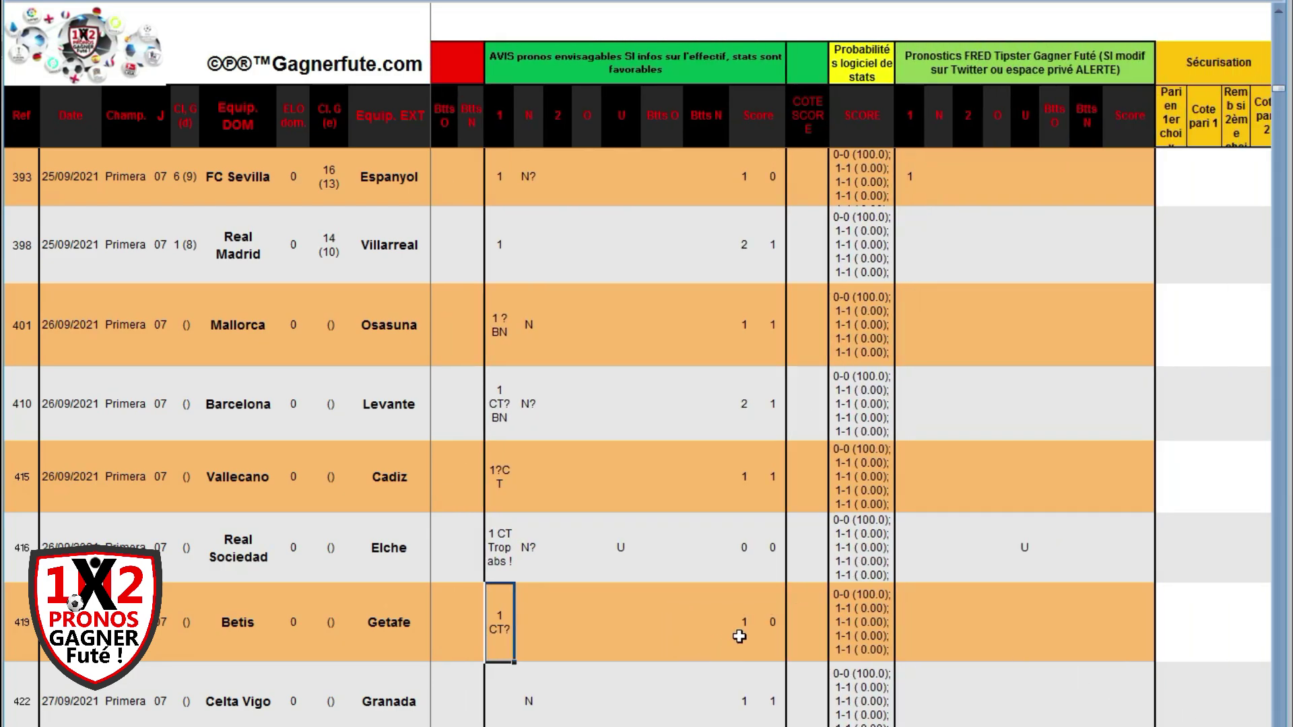
{"action": "left_click", "coordinate": [745, 611]}
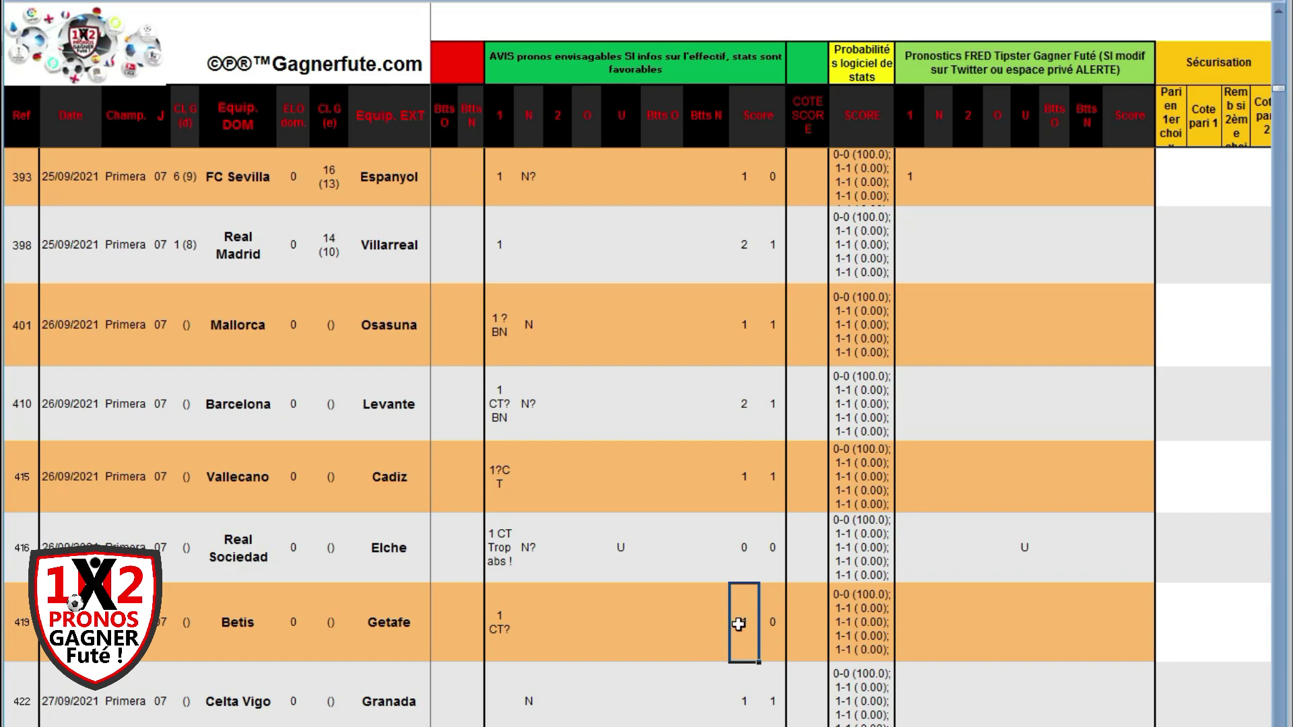
{"action": "left_click", "coordinate": [507, 637]}
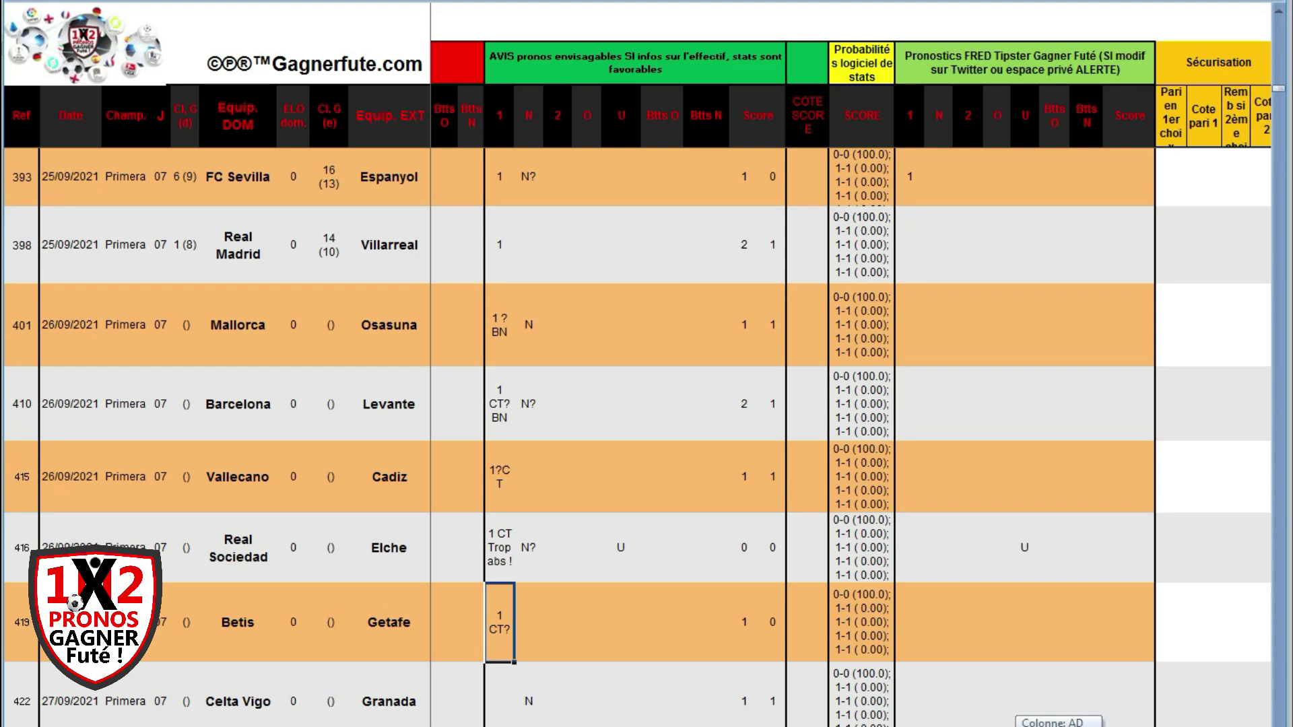
{"action": "scroll", "coordinate": [851, 404], "scroll_direction": "left", "scroll_amount": 5}
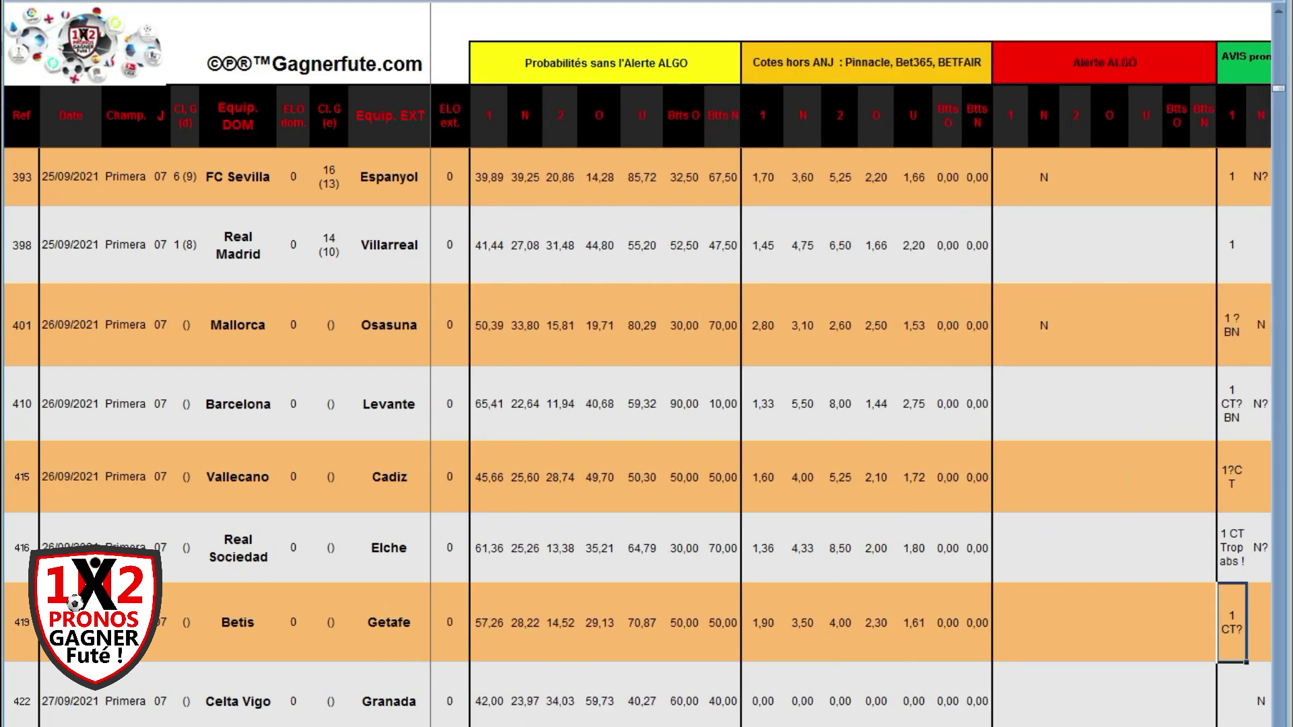